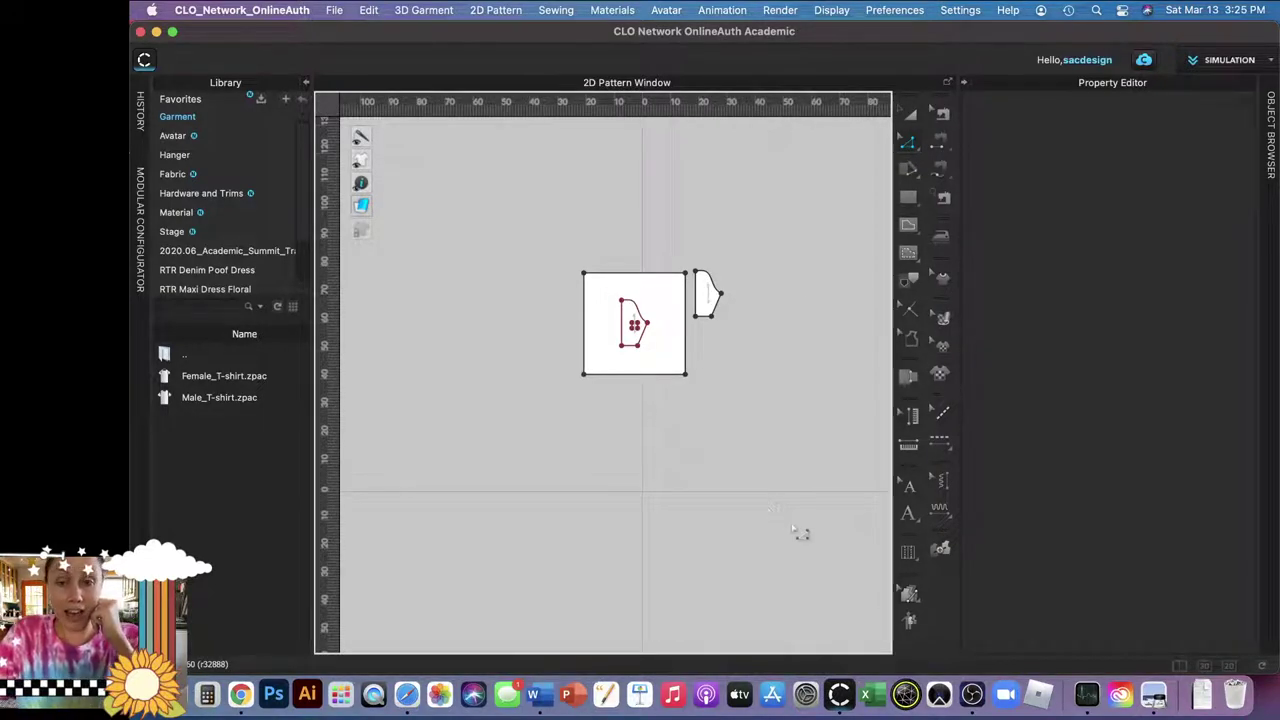
Show the 3D garment and 2D pattern windows side by side and collapse the Property Editor
click(1181, 667)
click(1181, 667)
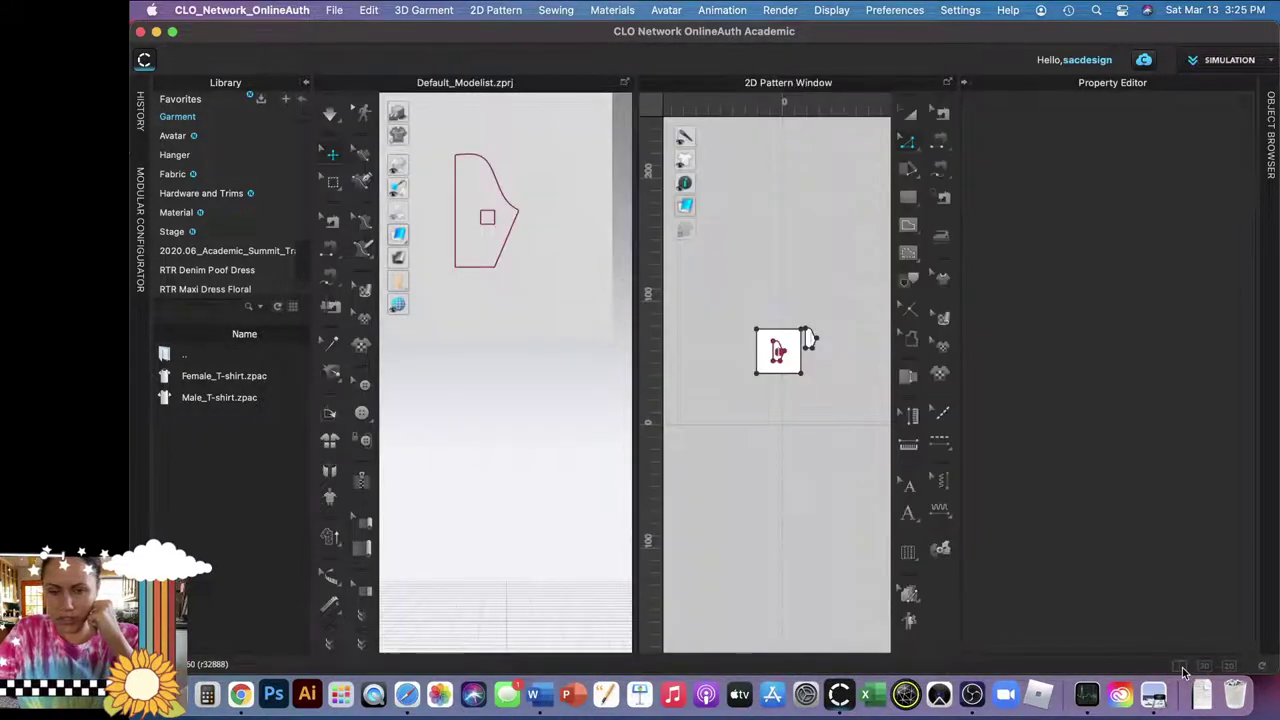
click(966, 85)
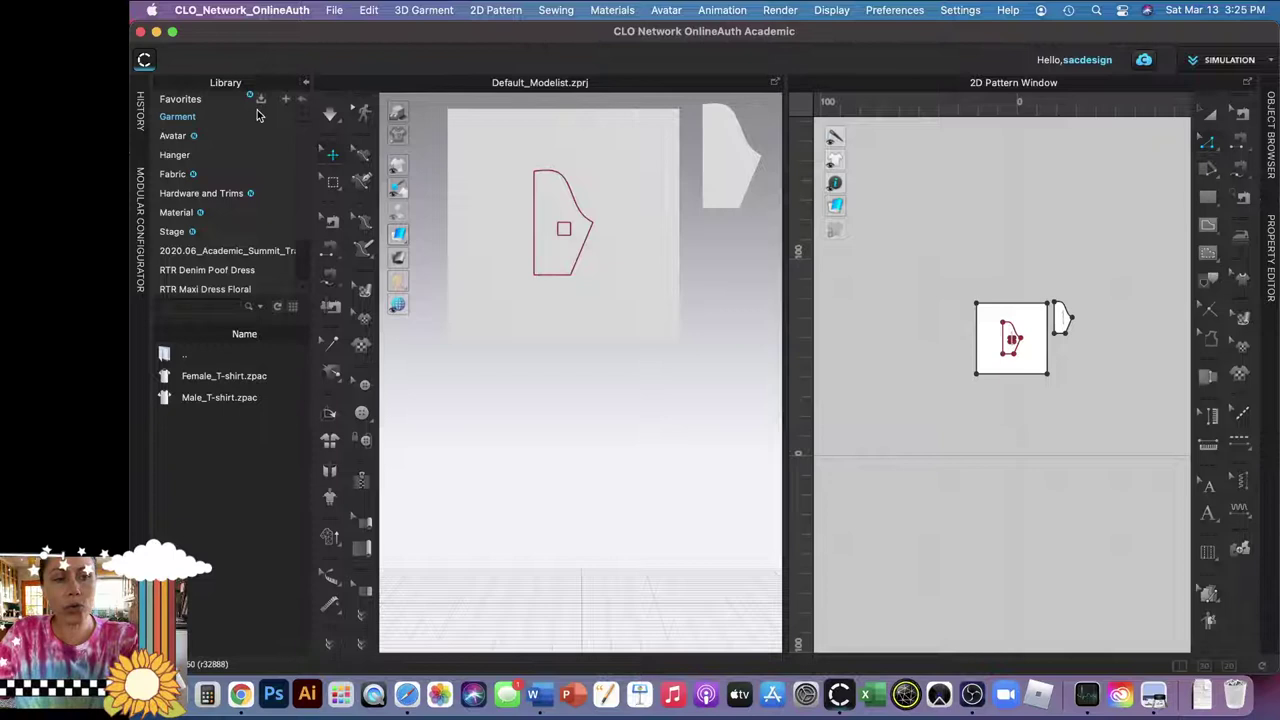
Browse to the Library's Avatar folder listing Female_V1, Female_V2, Kid_V1, Male_V1 and Male_V2
click(177, 137)
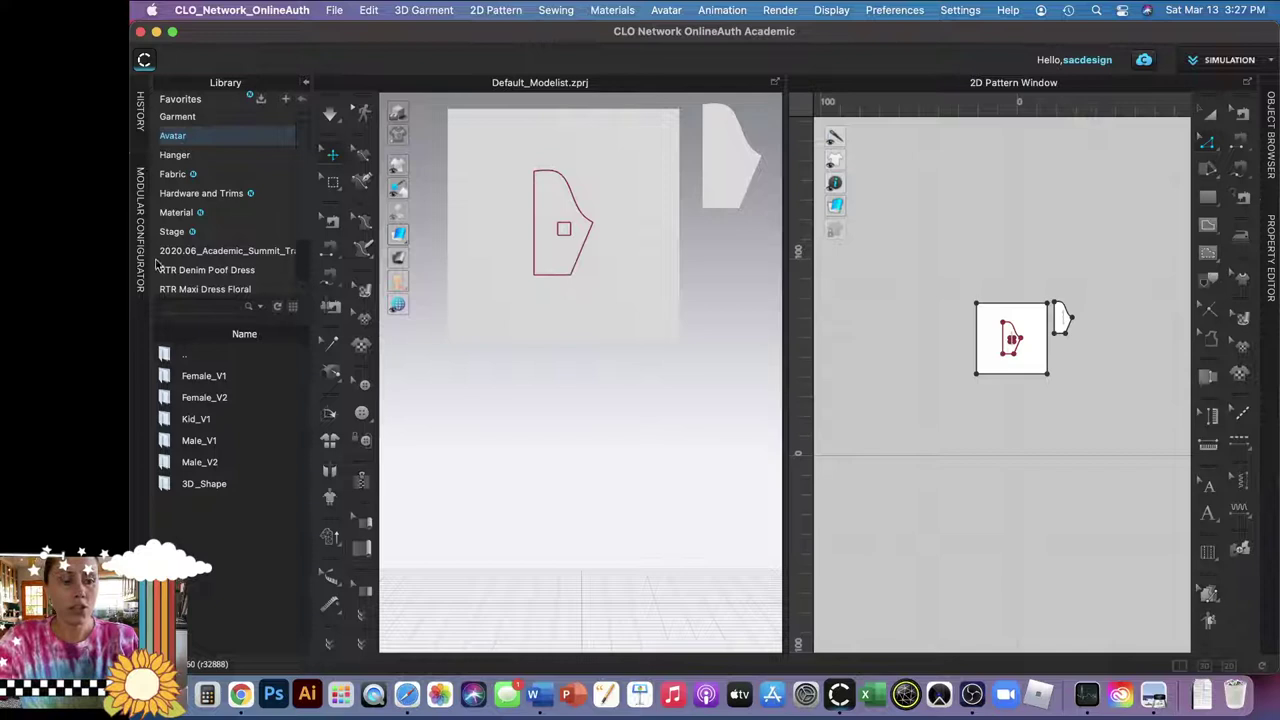
Load the FV2_Feifei avatar from the Female_V2 folder
double_click(195, 380)
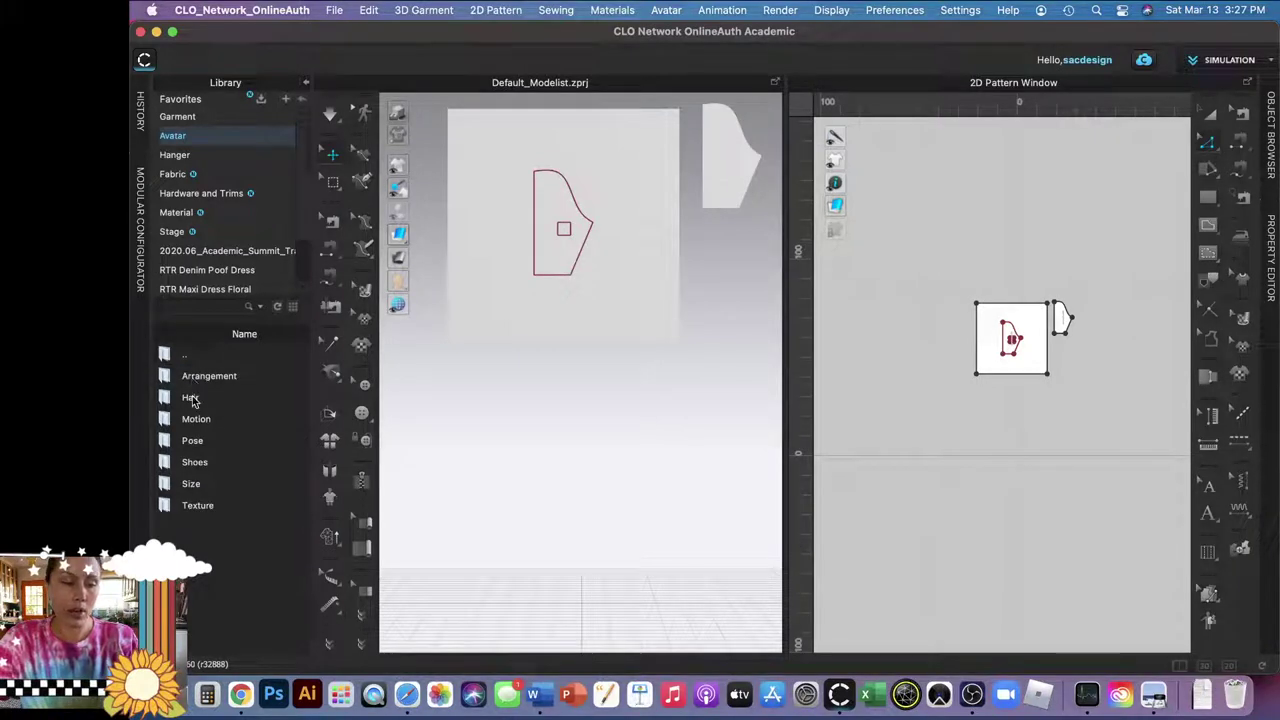
double_click(200, 354)
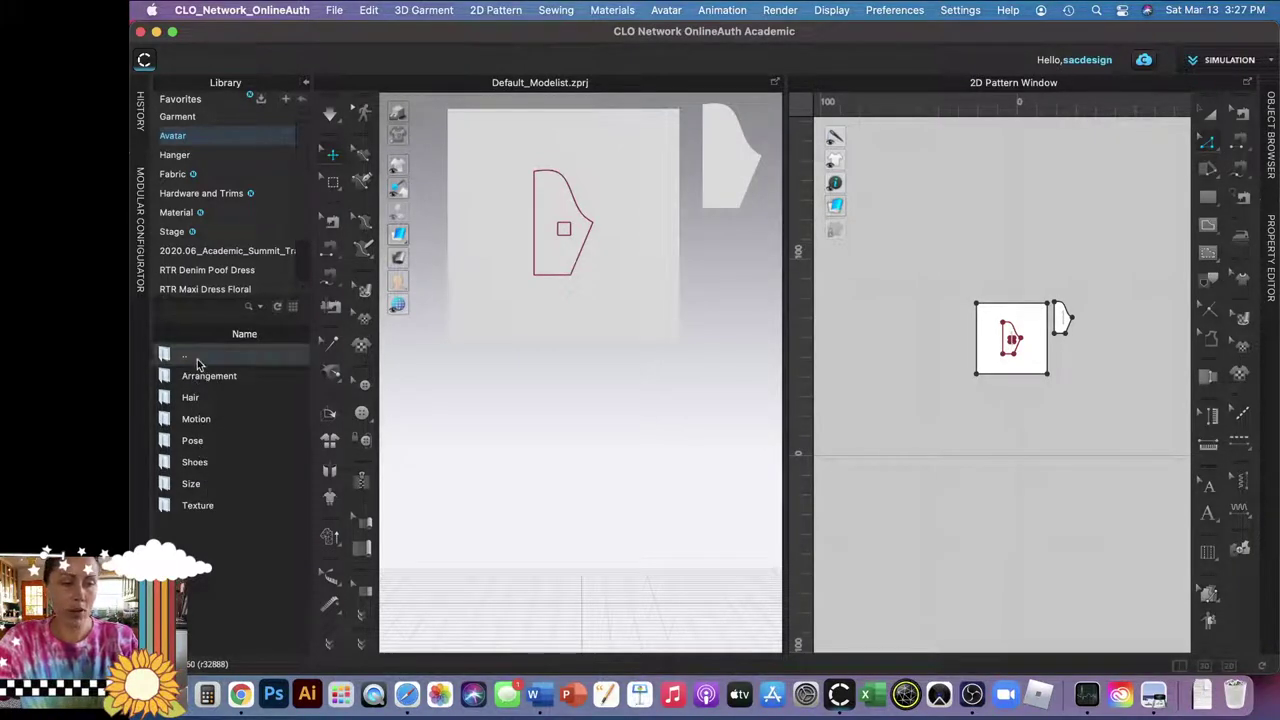
double_click(204, 397)
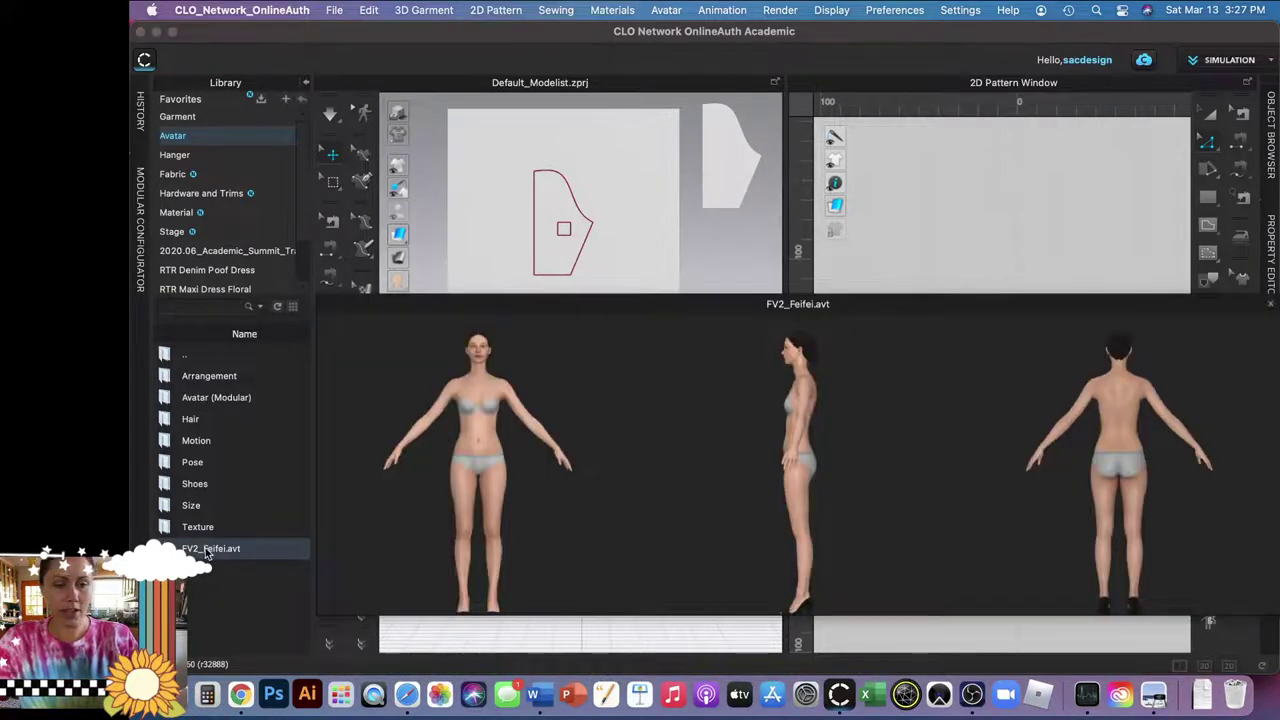
double_click(208, 550)
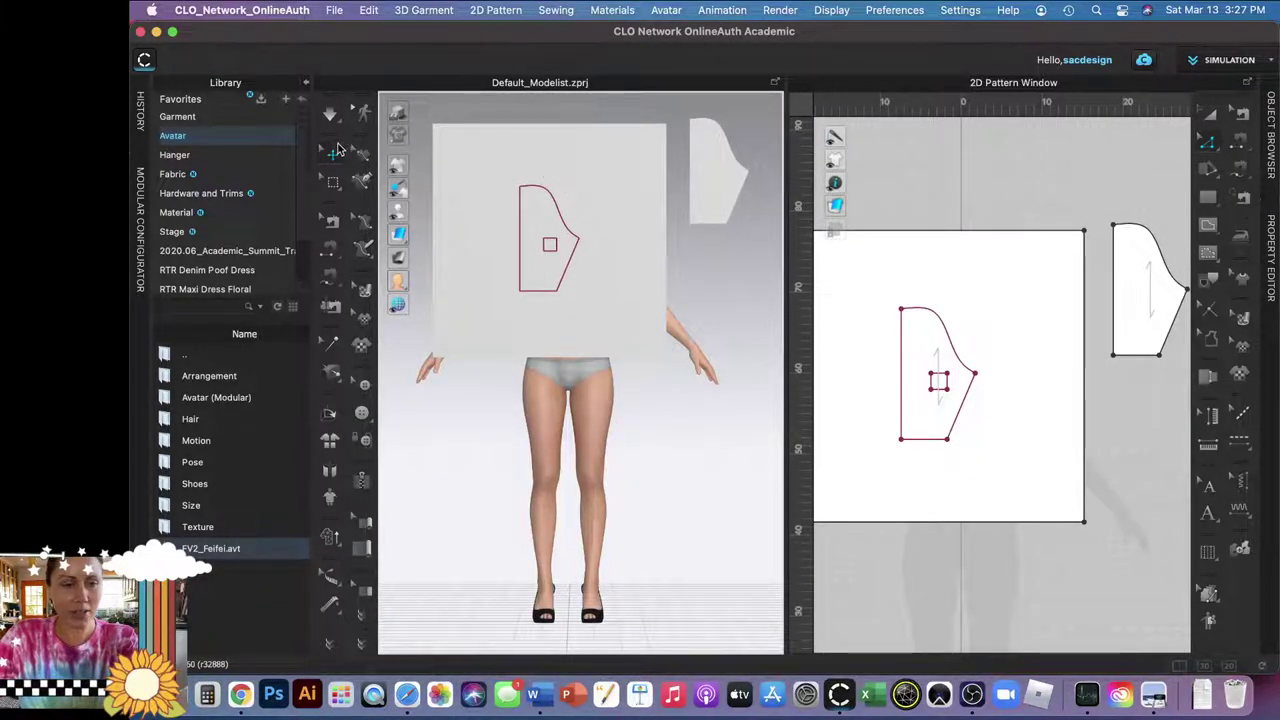
Move the pattern piece down below the avatar, open the Size presets folder, then switch to Chrome
click(457, 171)
drag(488, 200, 753, 444)
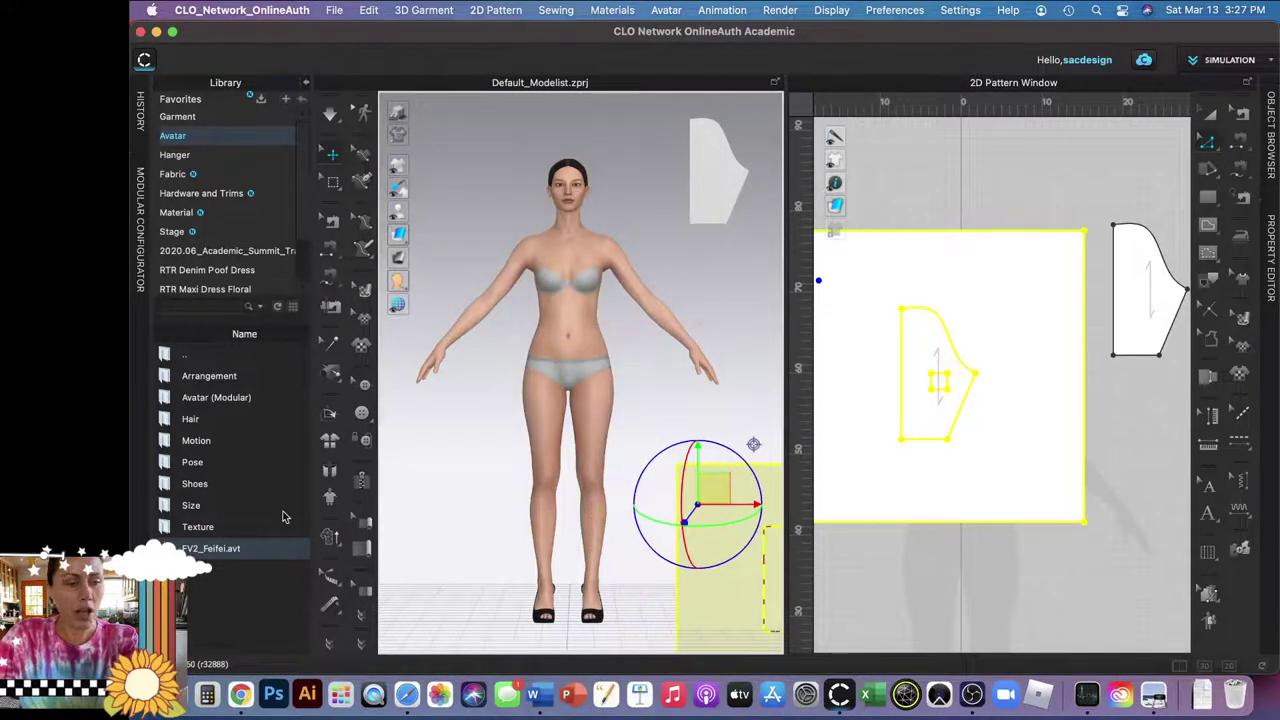
click(197, 507)
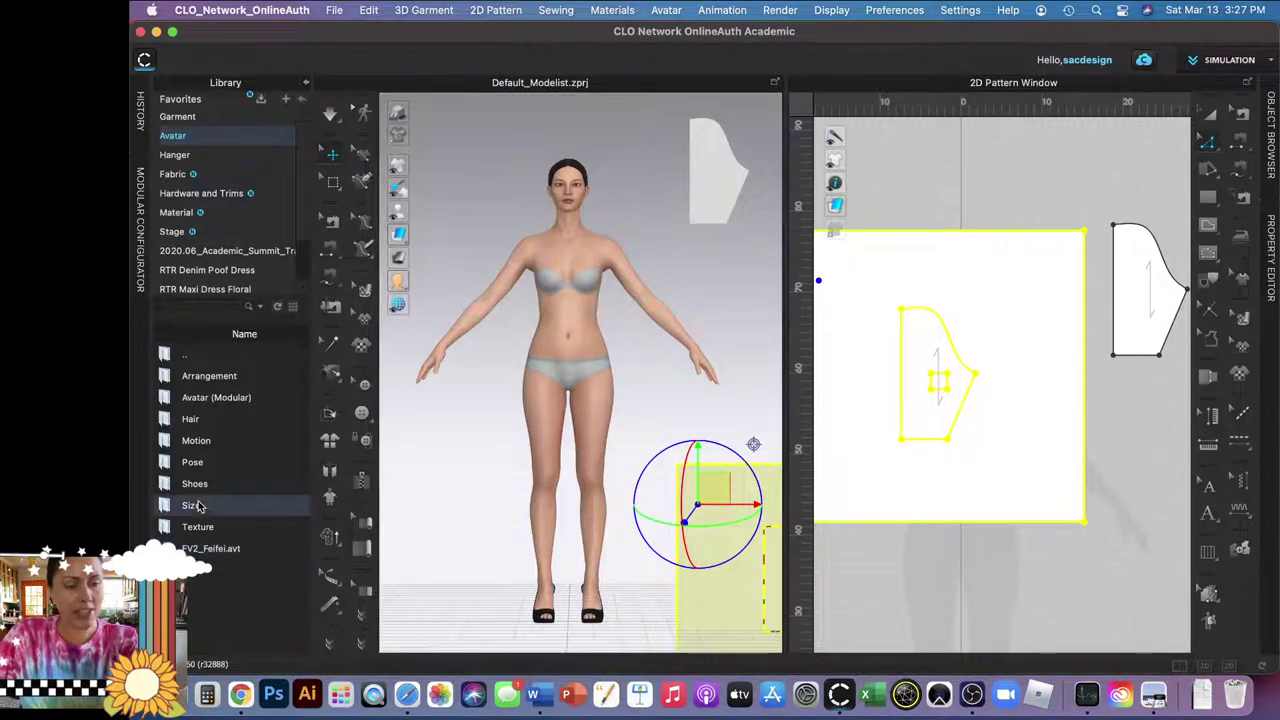
double_click(199, 507)
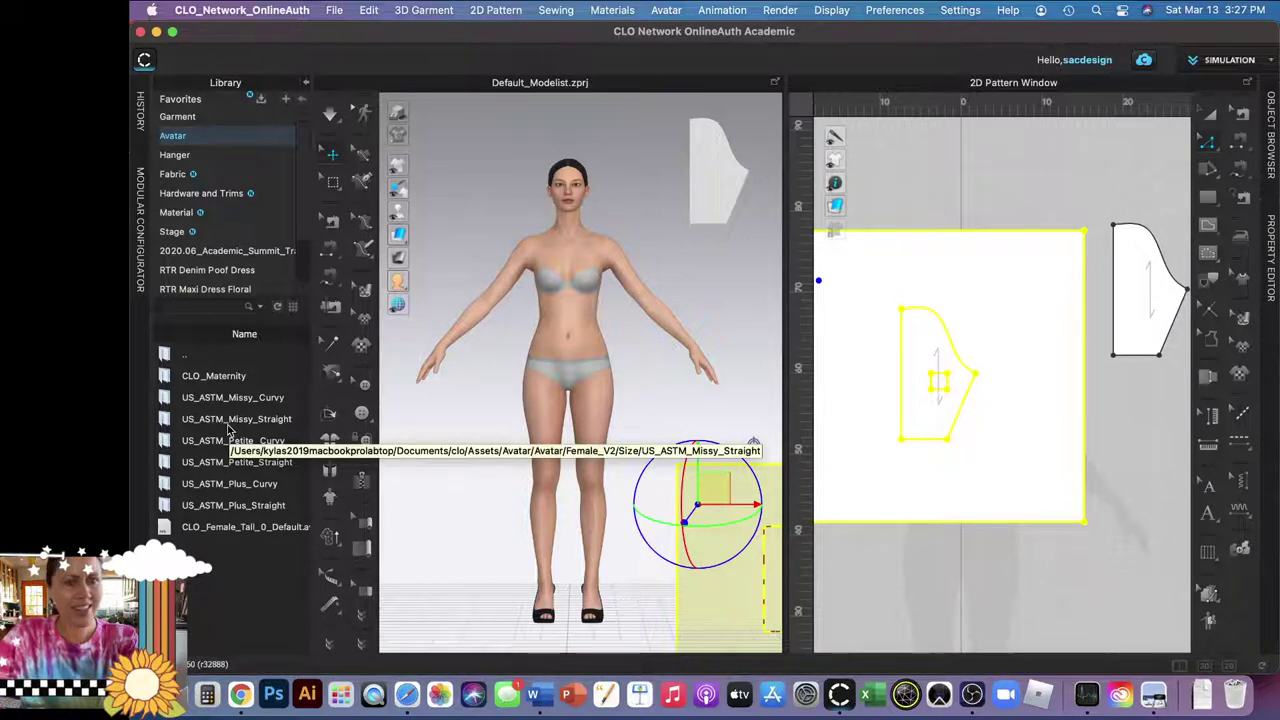
click(240, 694)
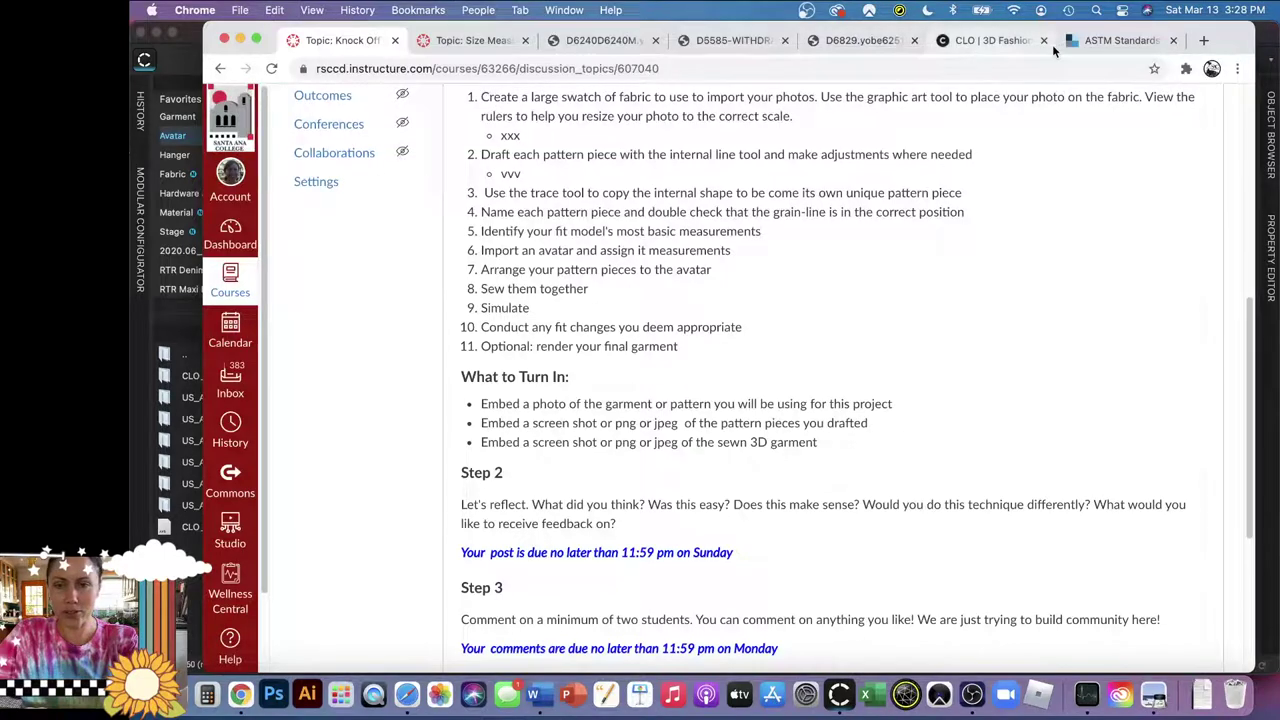
Read through the ASTM Standards for Body Measurements product page
click(1090, 42)
scroll(748, 269, up, 5)
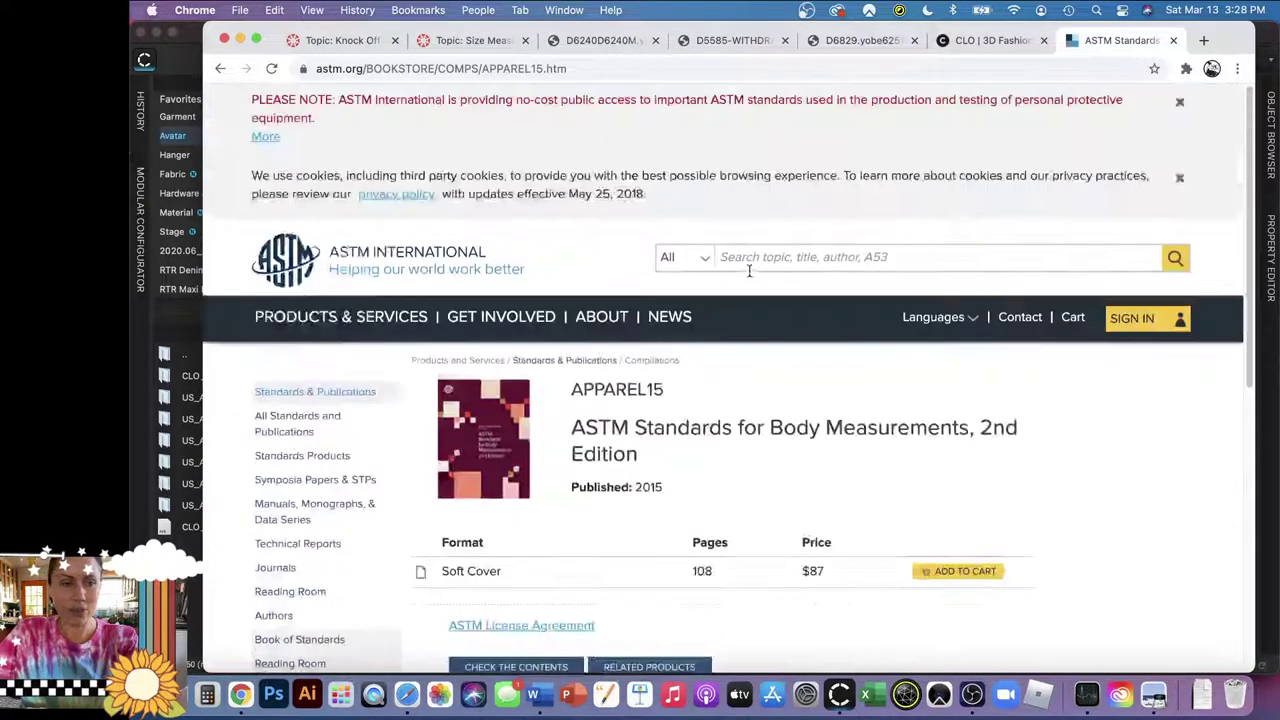
scroll(754, 280, down, 1)
scroll(750, 338, down, 2)
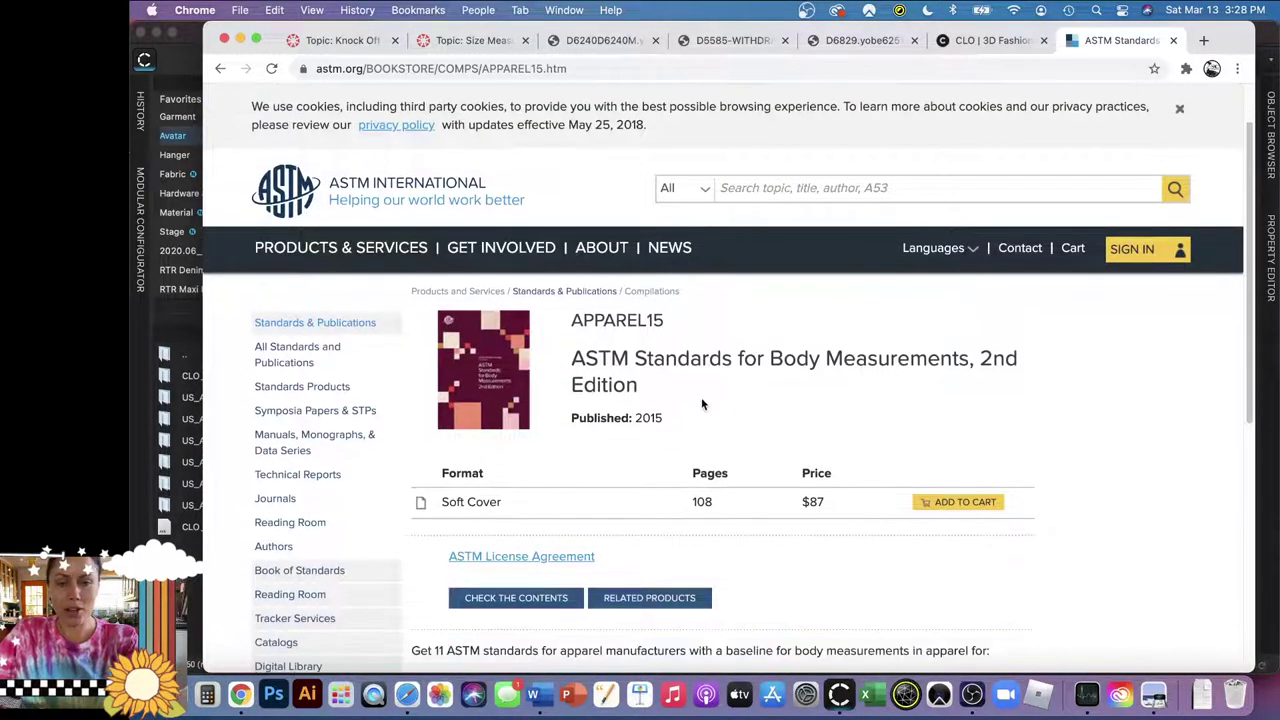
scroll(708, 417, down, 2)
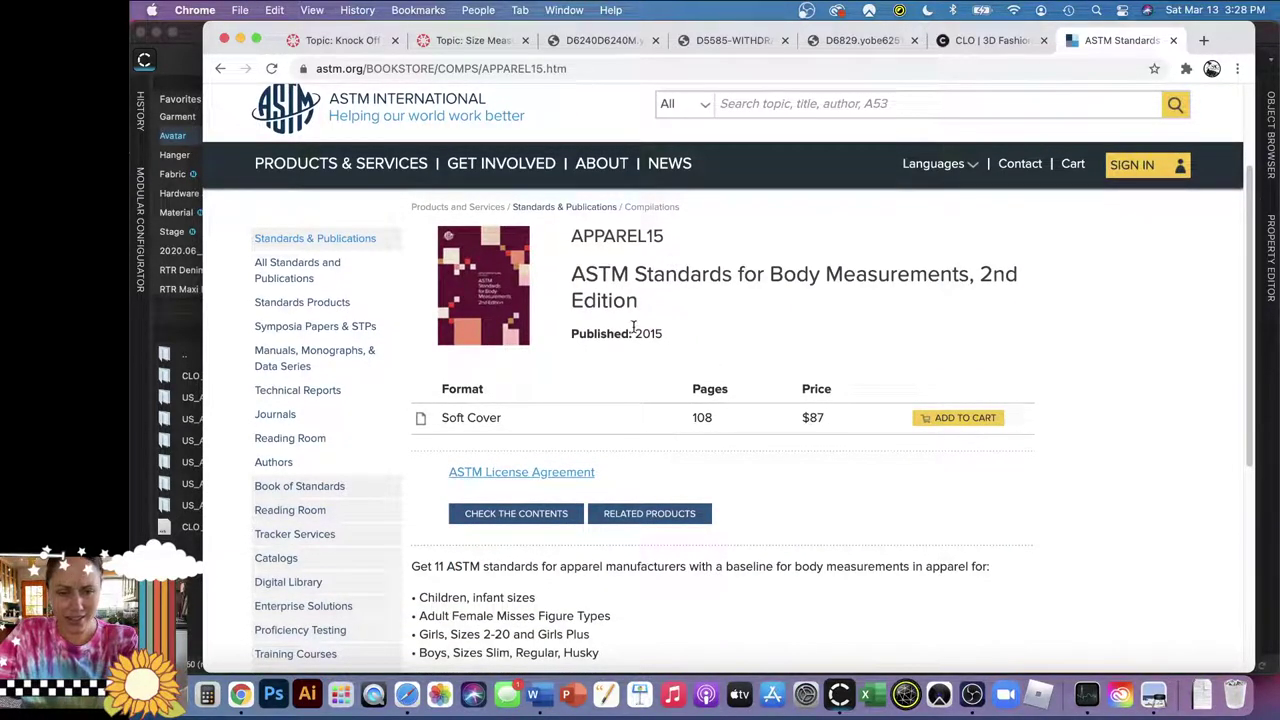
scroll(636, 330, down, 2)
scroll(630, 420, down, 3)
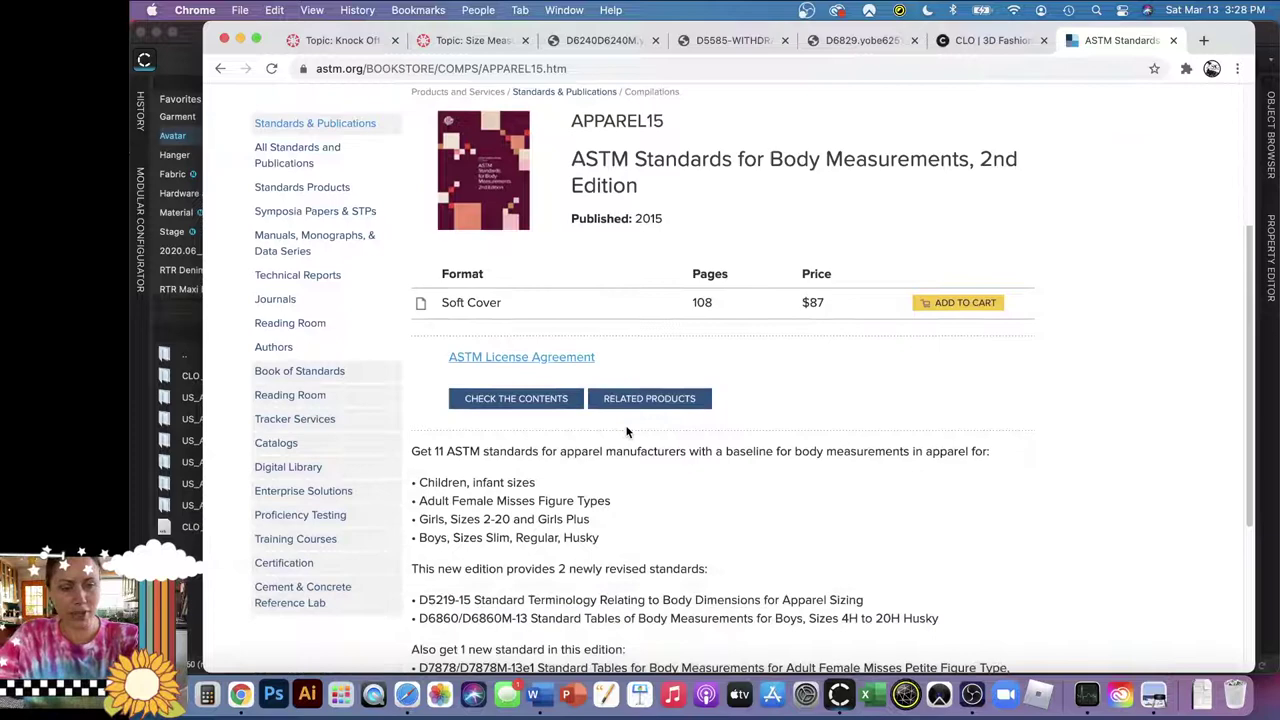
scroll(523, 481, down, 3)
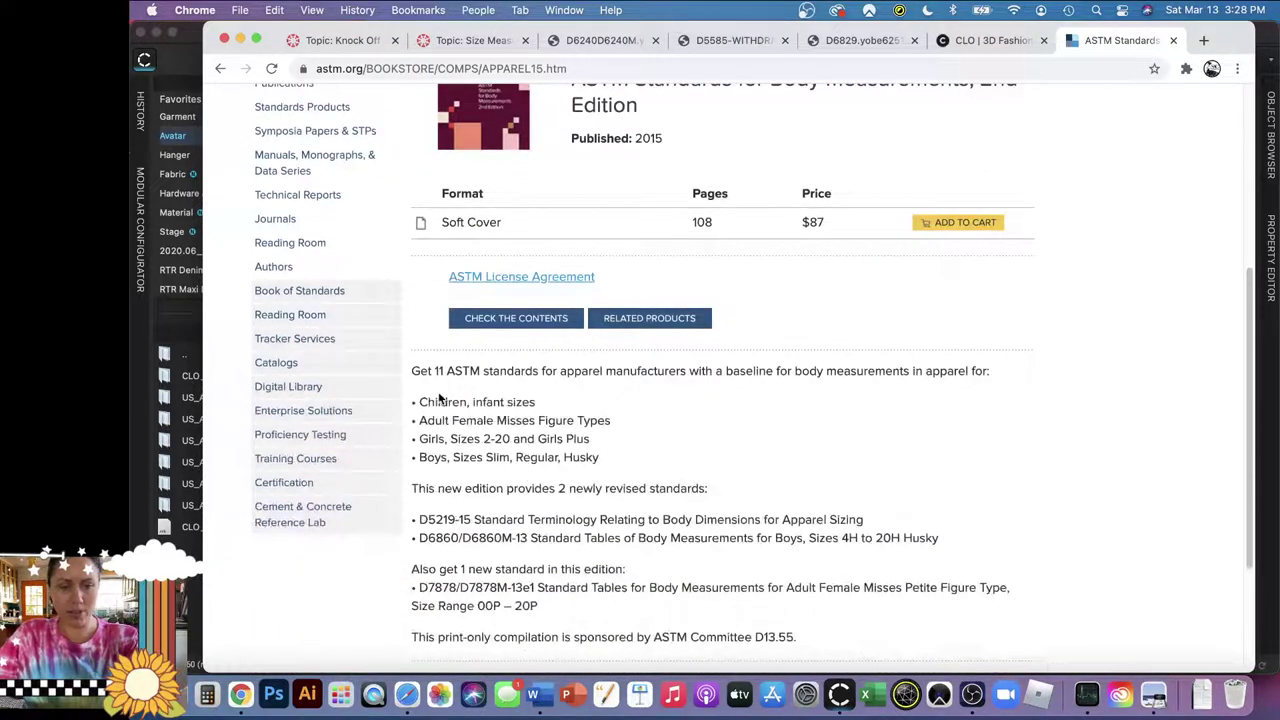
drag(441, 399, 655, 481)
scroll(655, 481, down, 4)
scroll(657, 481, up, 10)
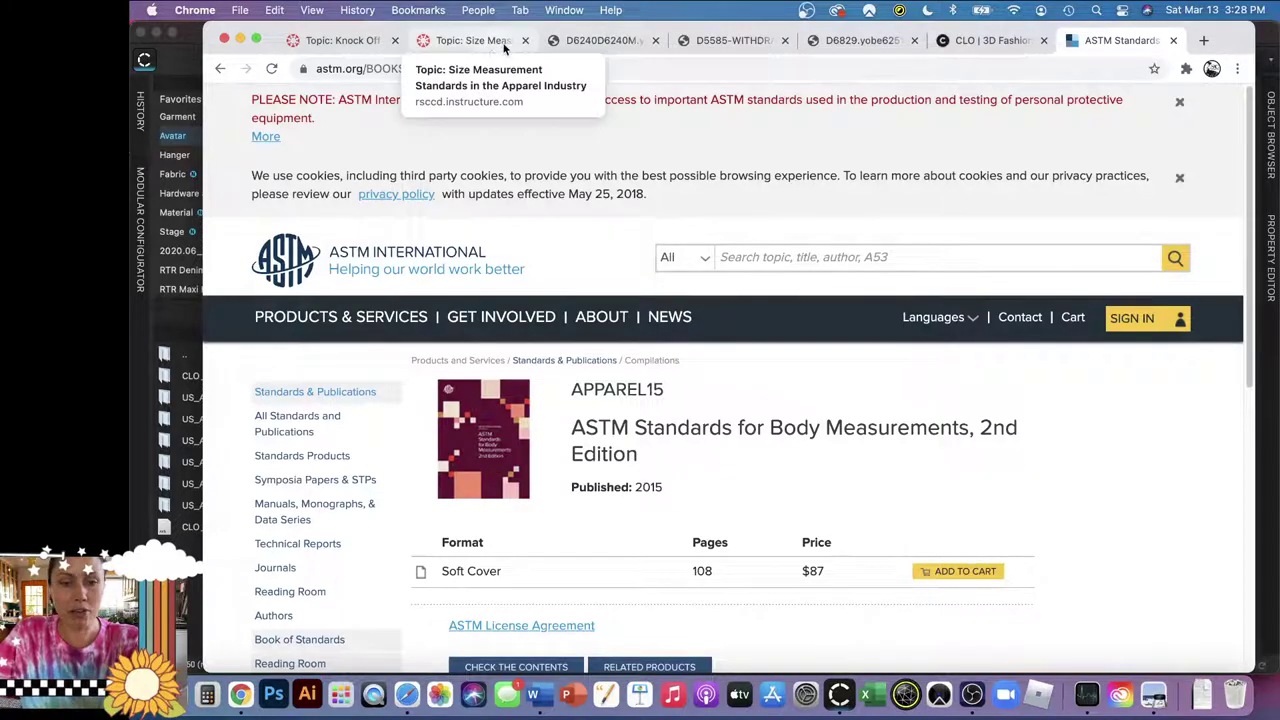
mouse_move(601, 316)
scroll(620, 460, down, 2)
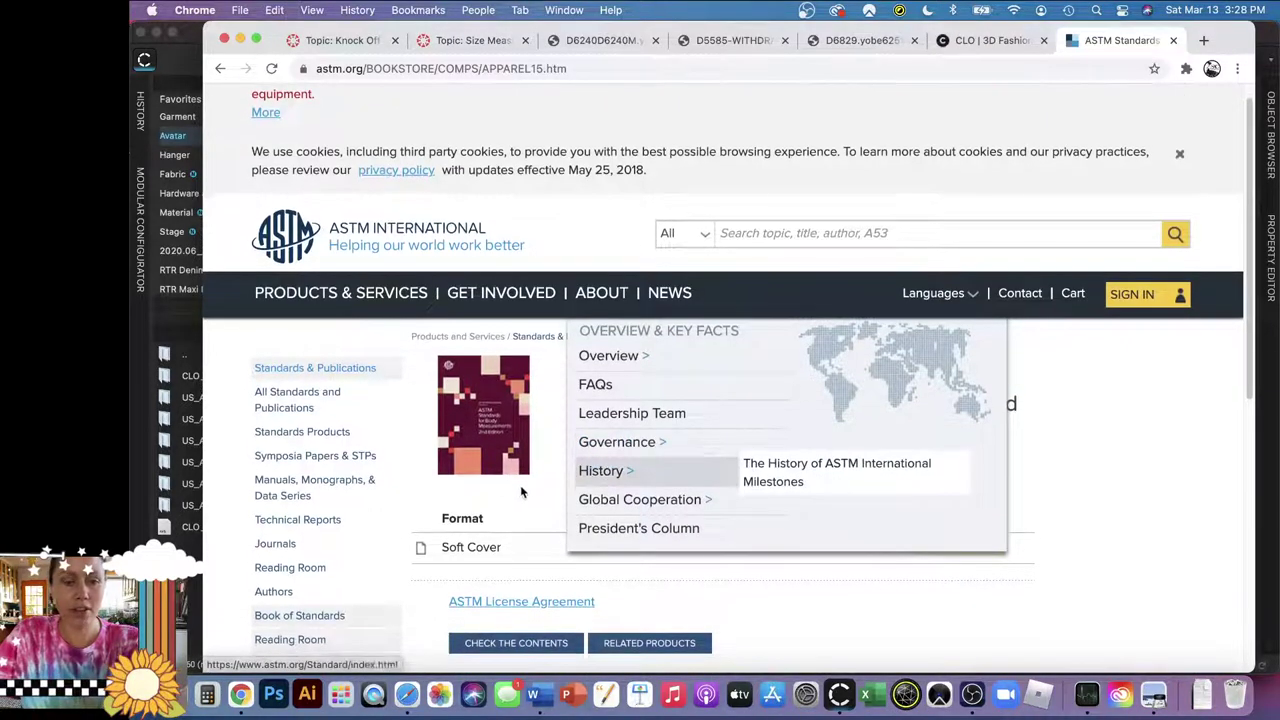
Check the Size Measurement and Knock Off discussion topics, then return to CLO 3D
mouse_move(500, 257)
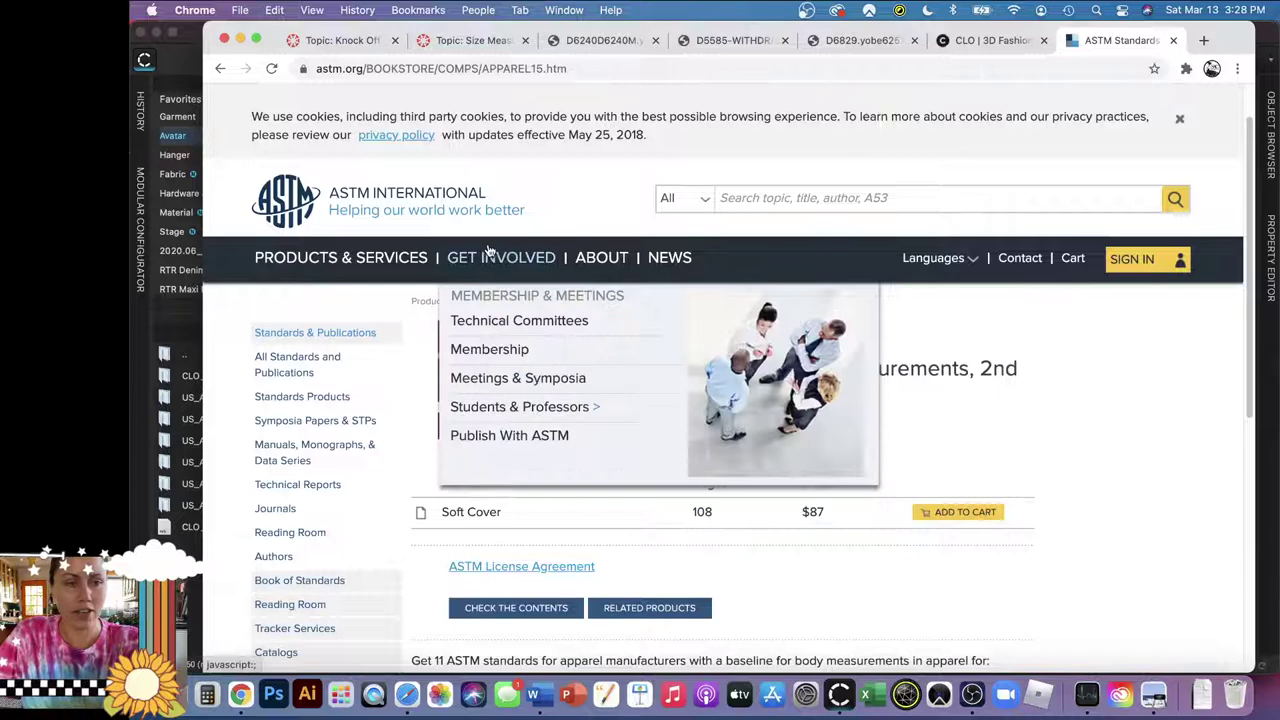
click(476, 41)
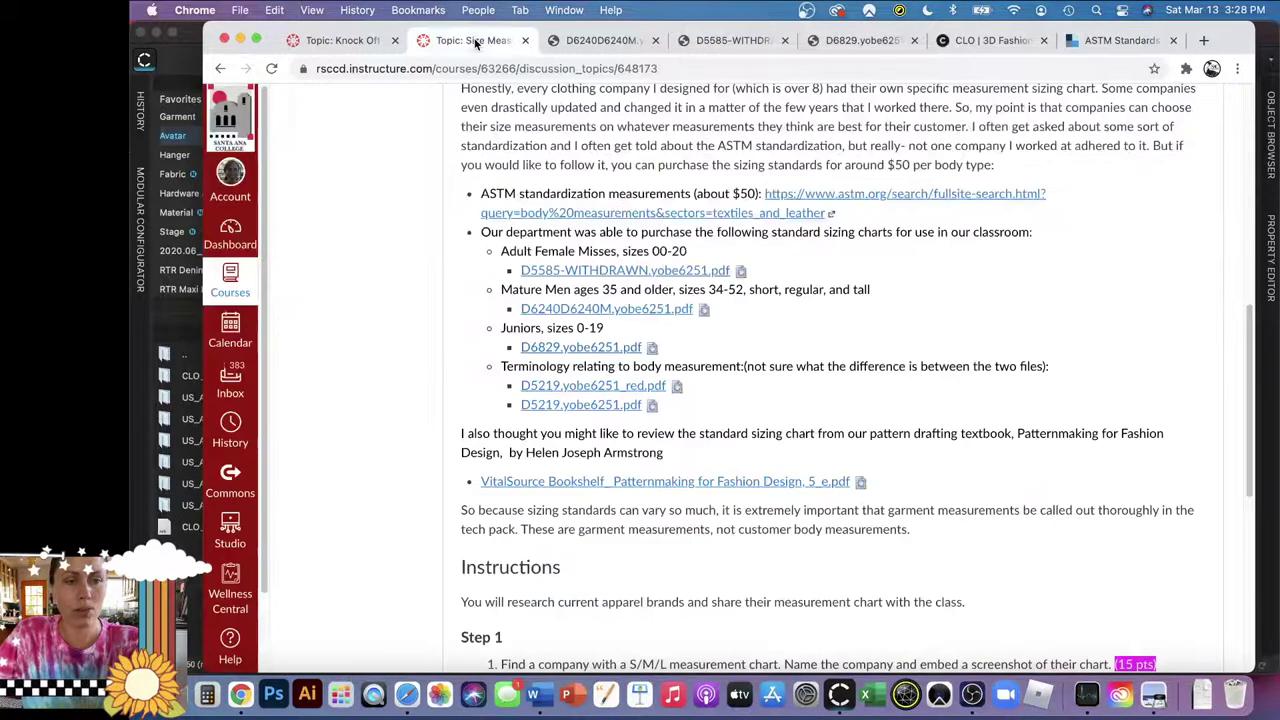
click(341, 40)
click(187, 55)
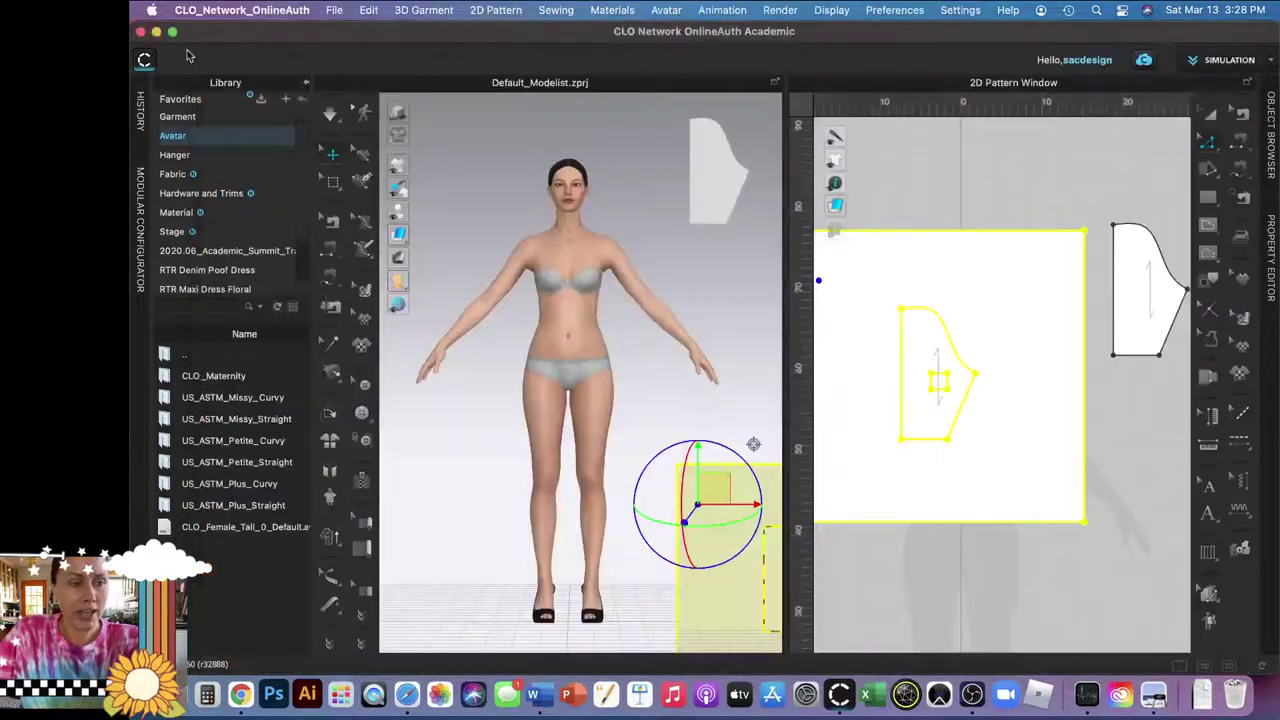
Load the US_ASTM_Missy_Straight_10 avatar from the Missy Straight size folder
double_click(255, 465)
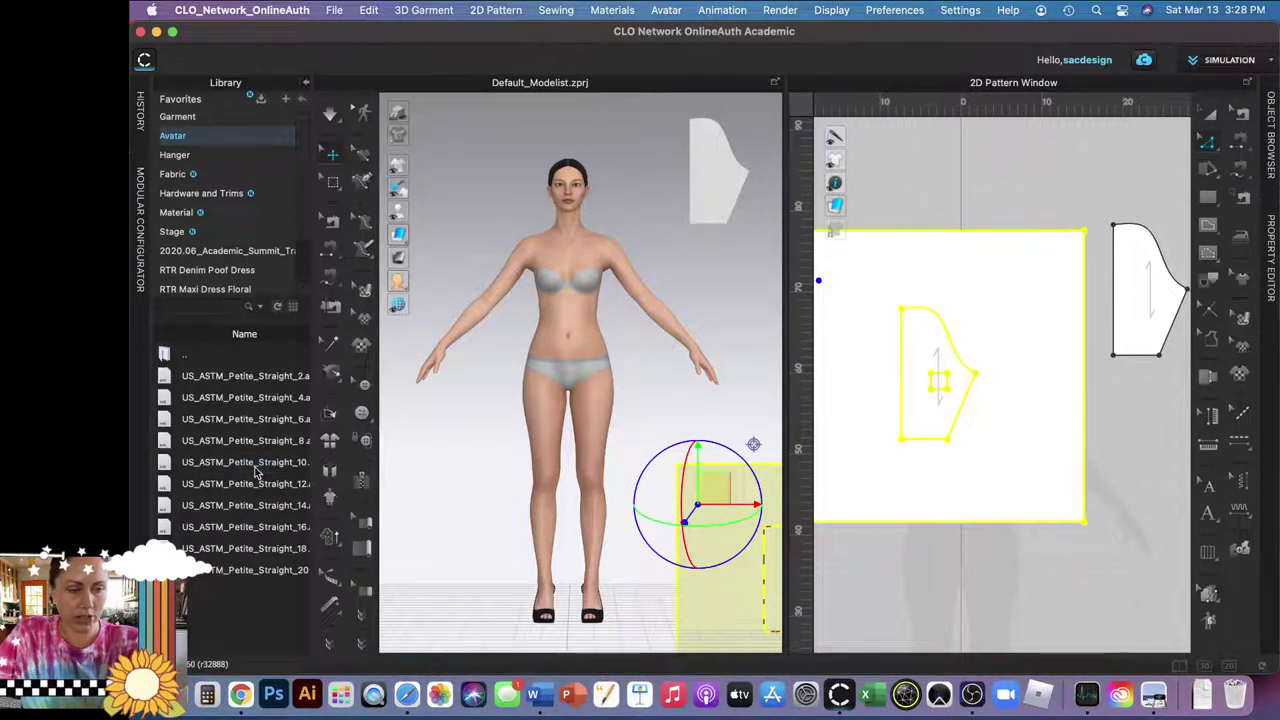
double_click(164, 357)
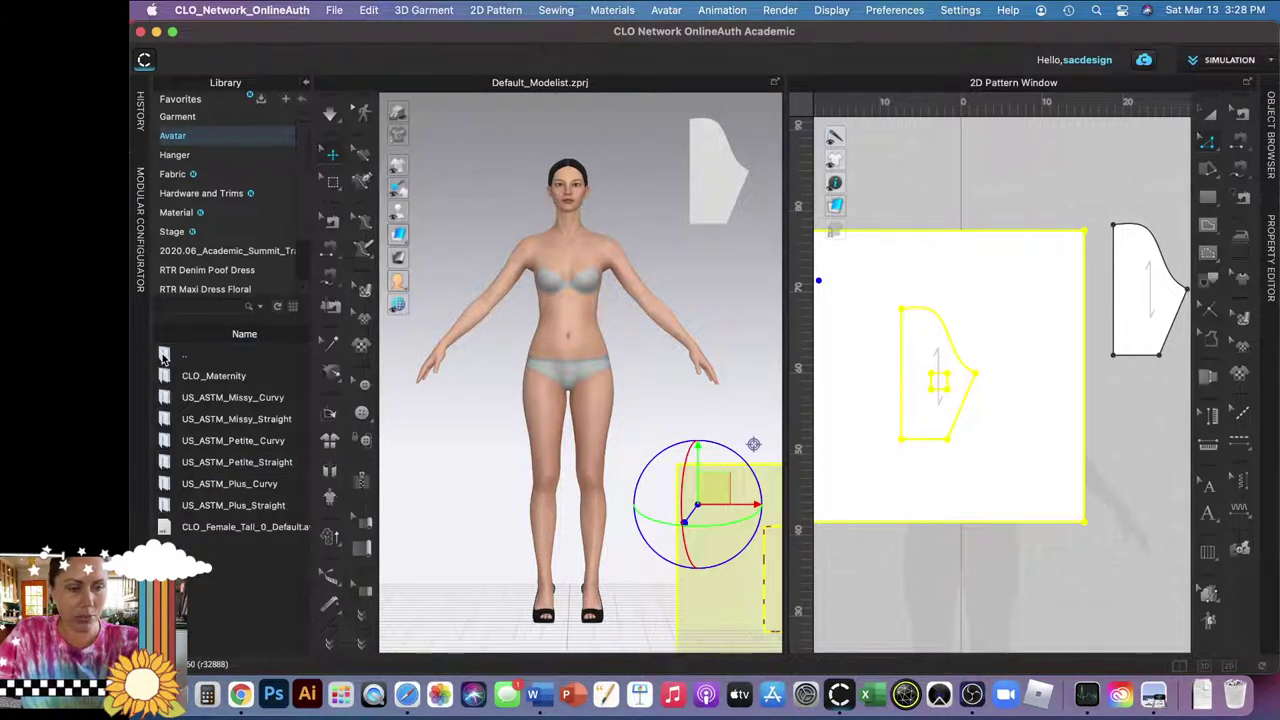
double_click(252, 420)
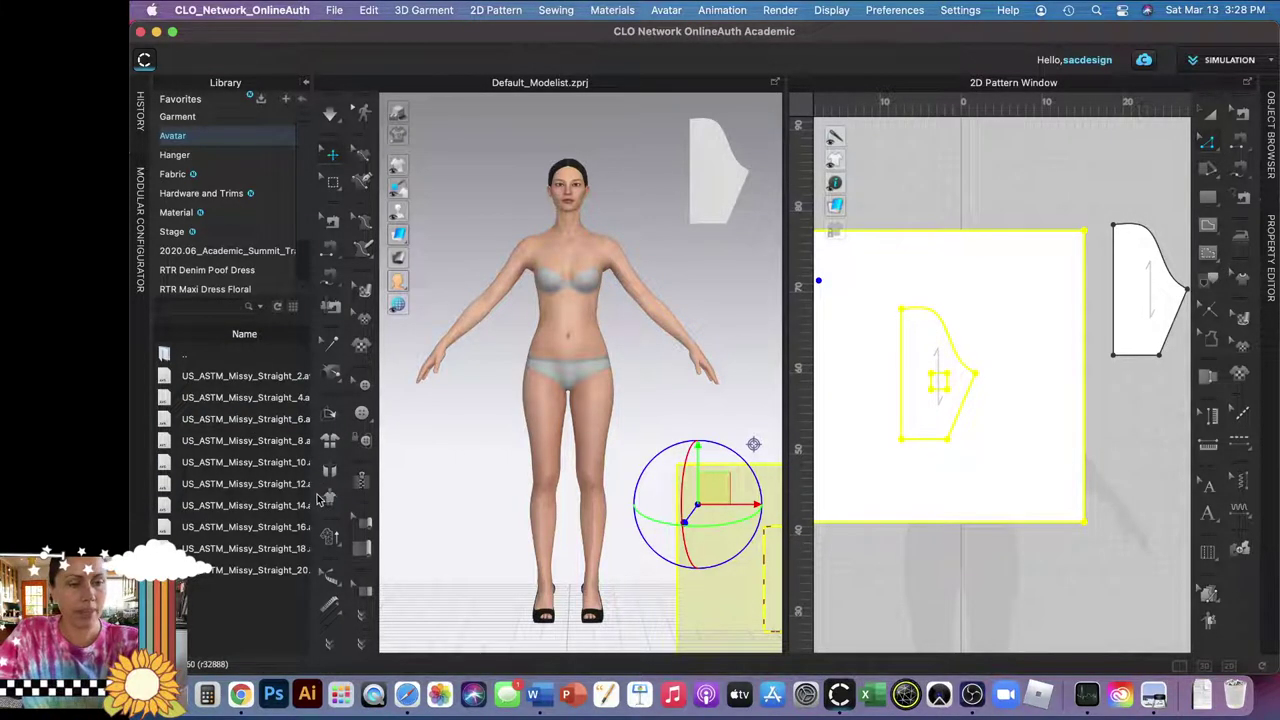
click(300, 465)
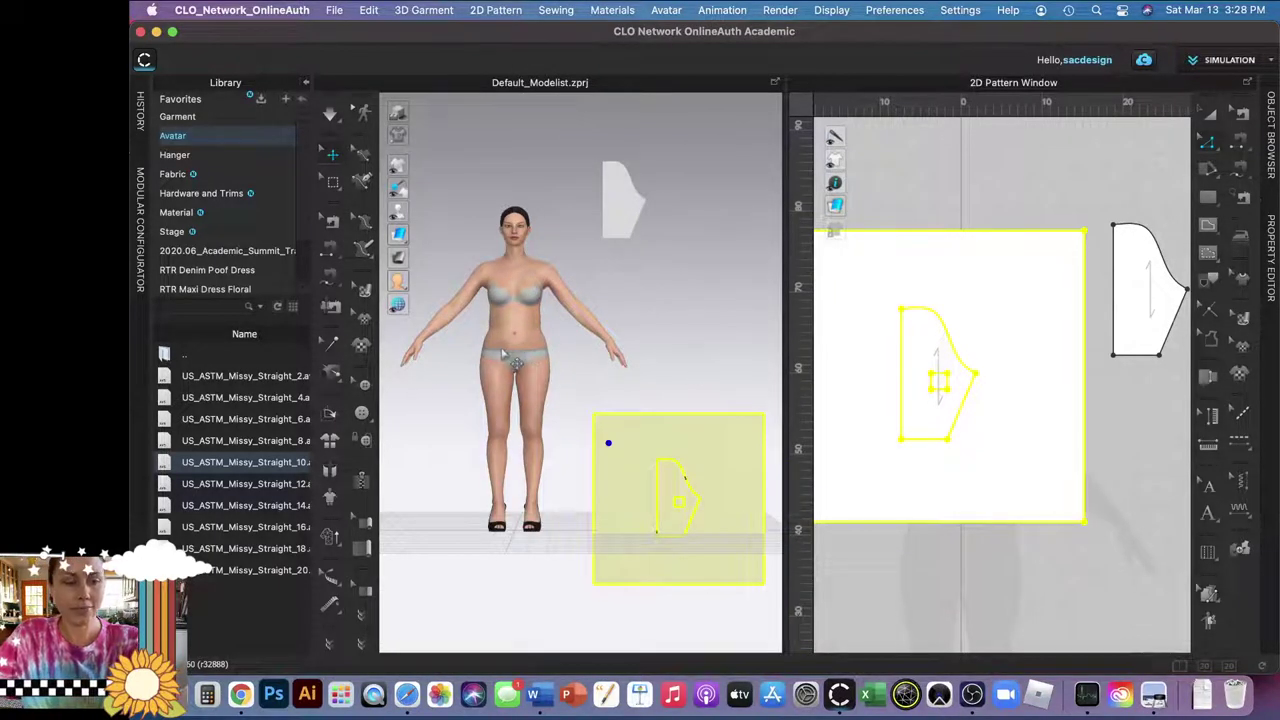
scroll(503, 354, up, 4)
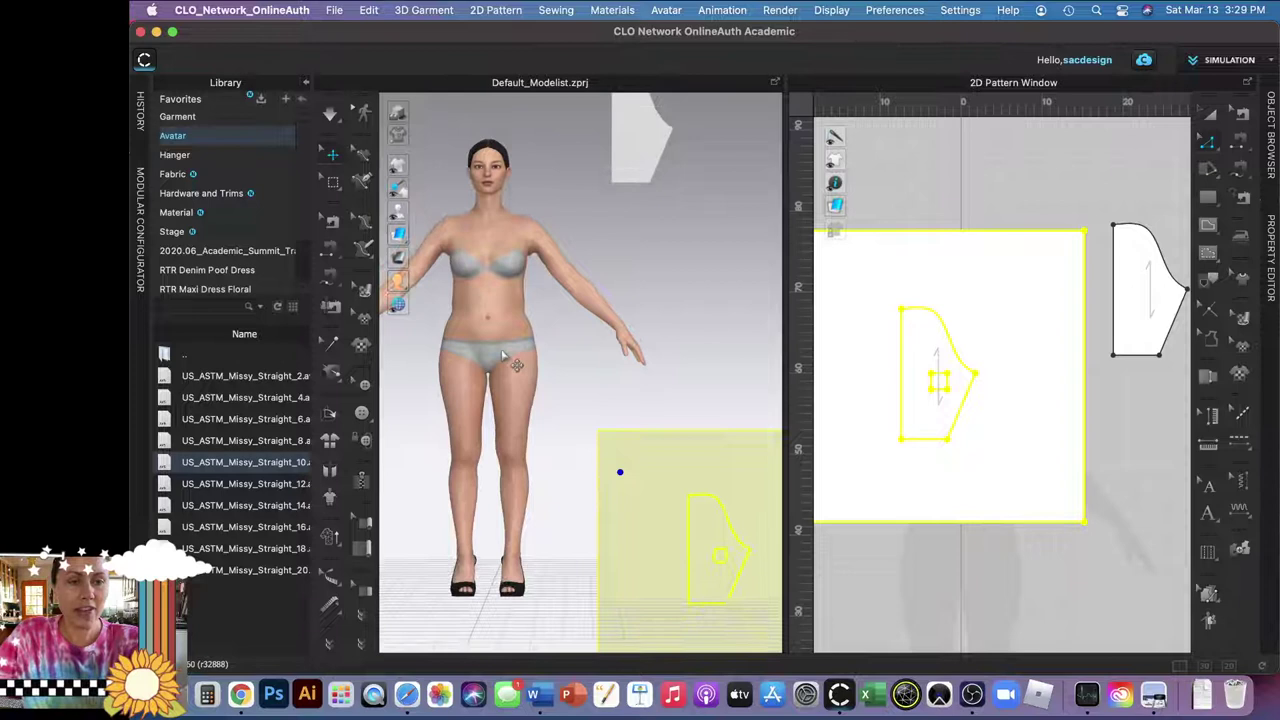
Turn on Avatar > Measurement > Edit Measure (Avatar) to show the body measurement lines
click(666, 10)
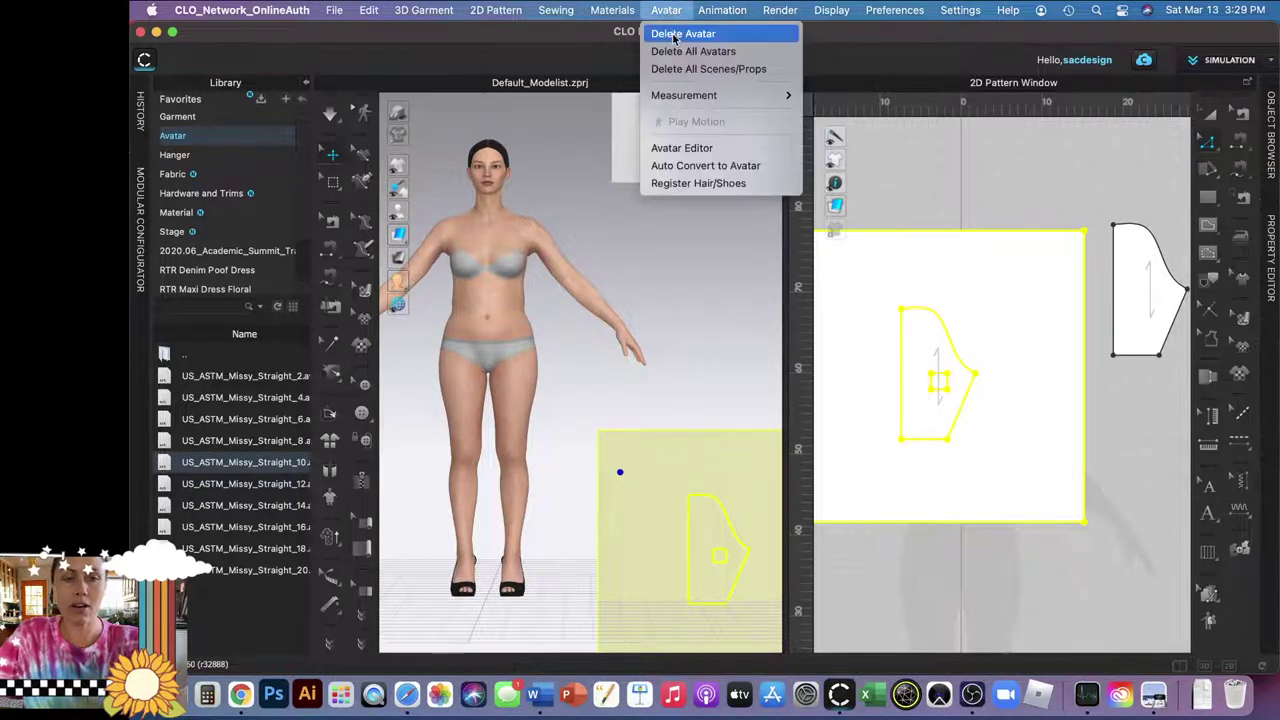
mouse_move(703, 94)
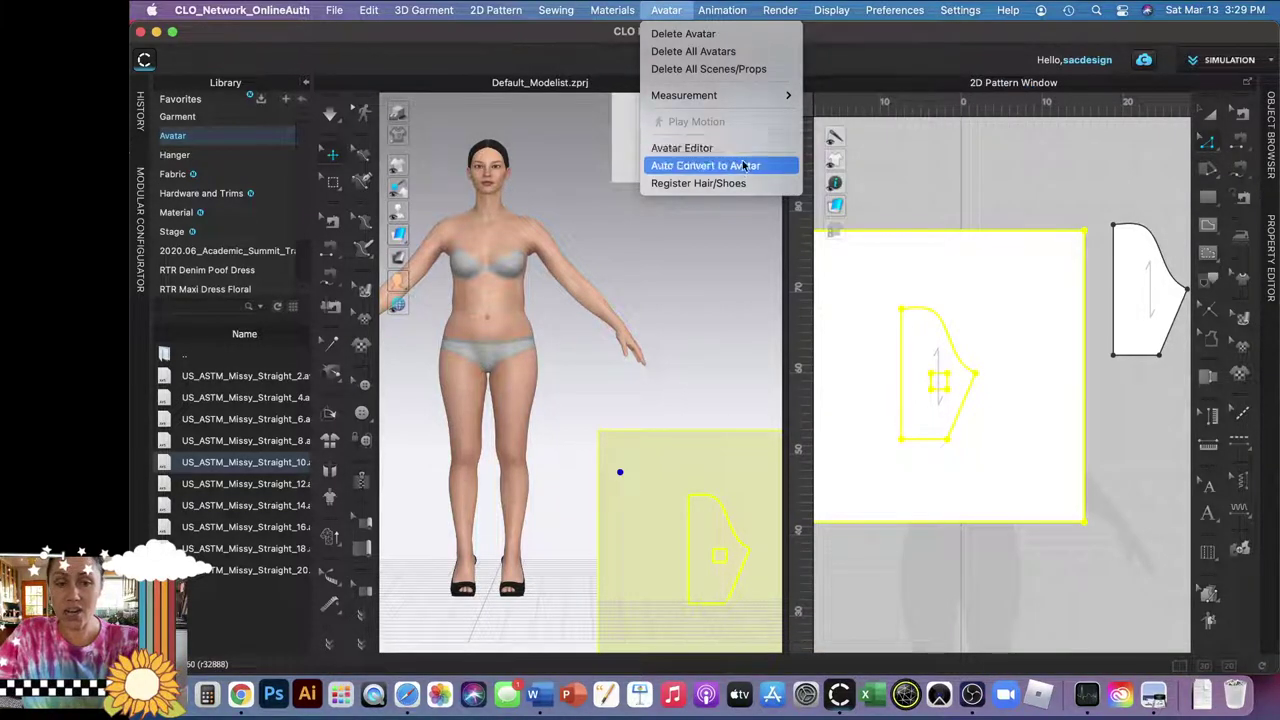
mouse_move(743, 95)
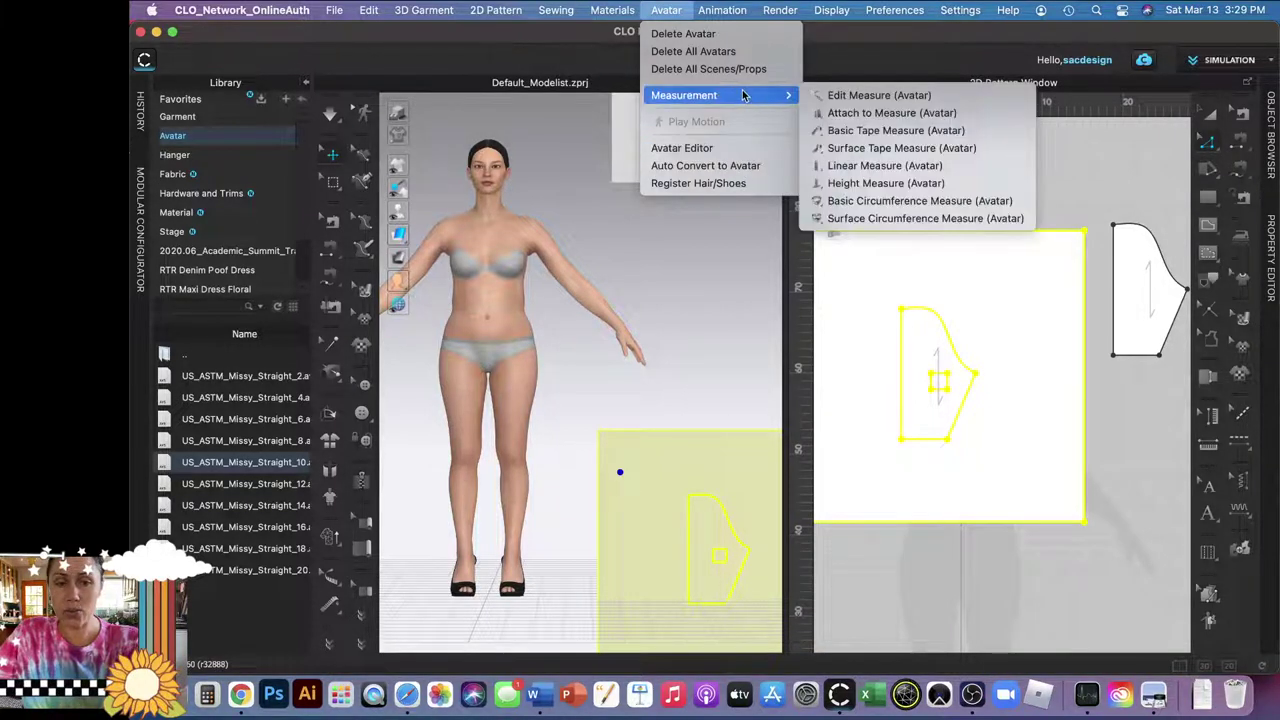
click(857, 96)
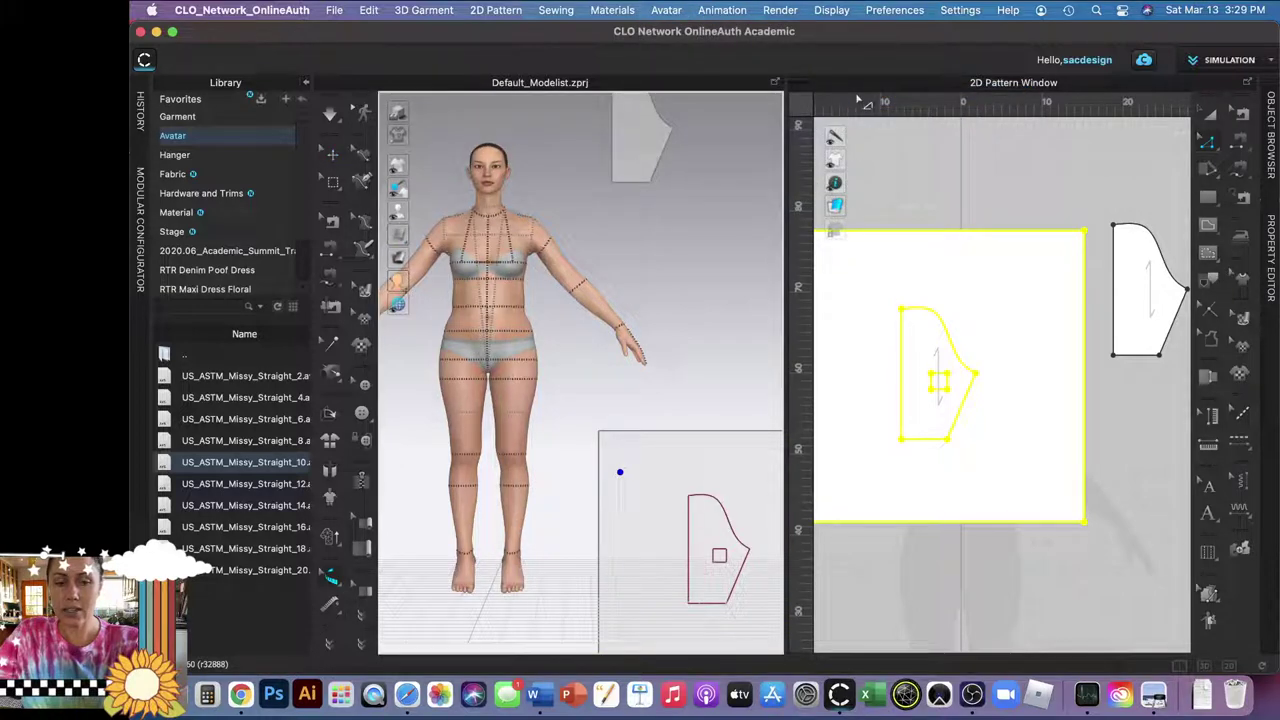
click(612, 10)
mouse_move(666, 10)
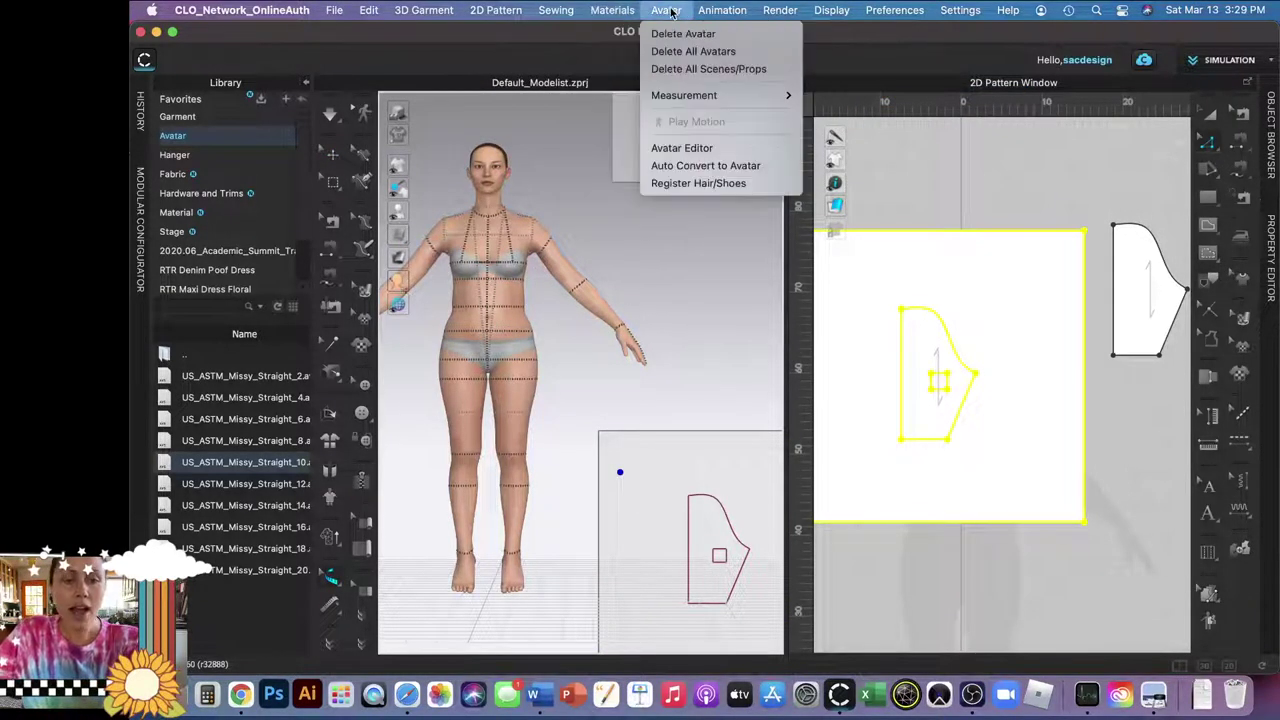
In the Avatar Editor, set the Waist Circumference to 31.000 in
click(689, 148)
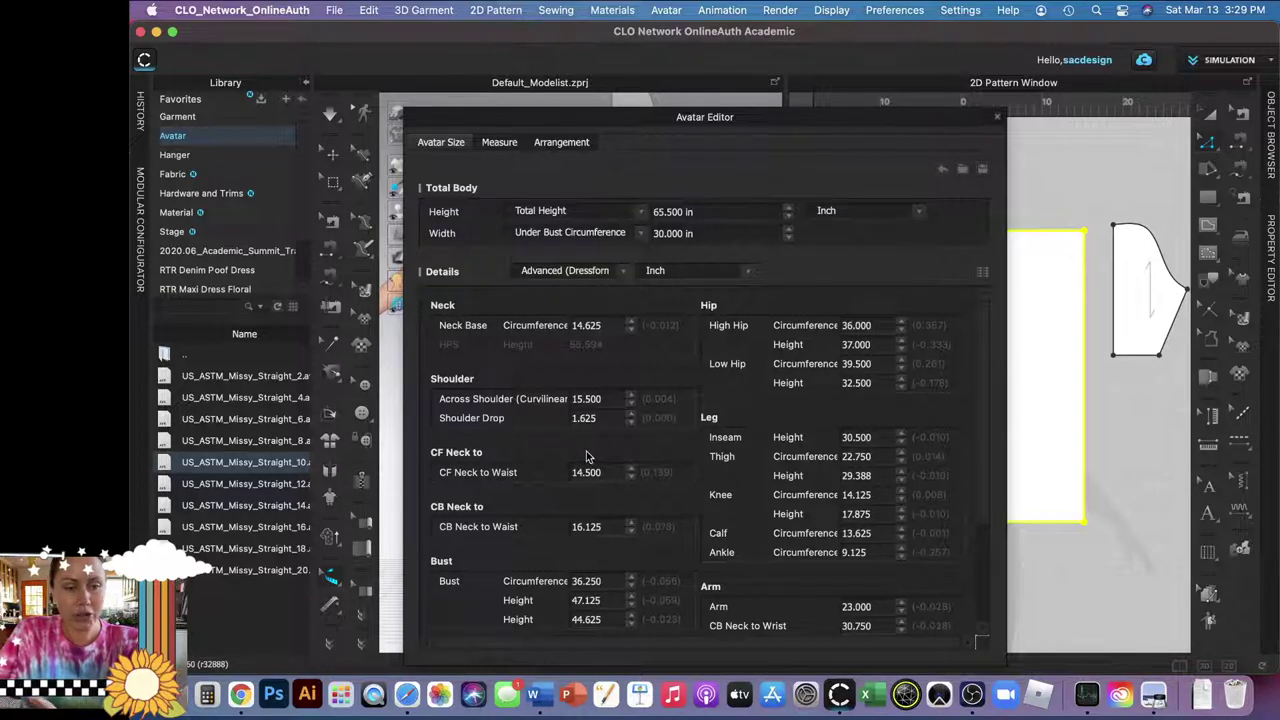
scroll(587, 460, down, 2)
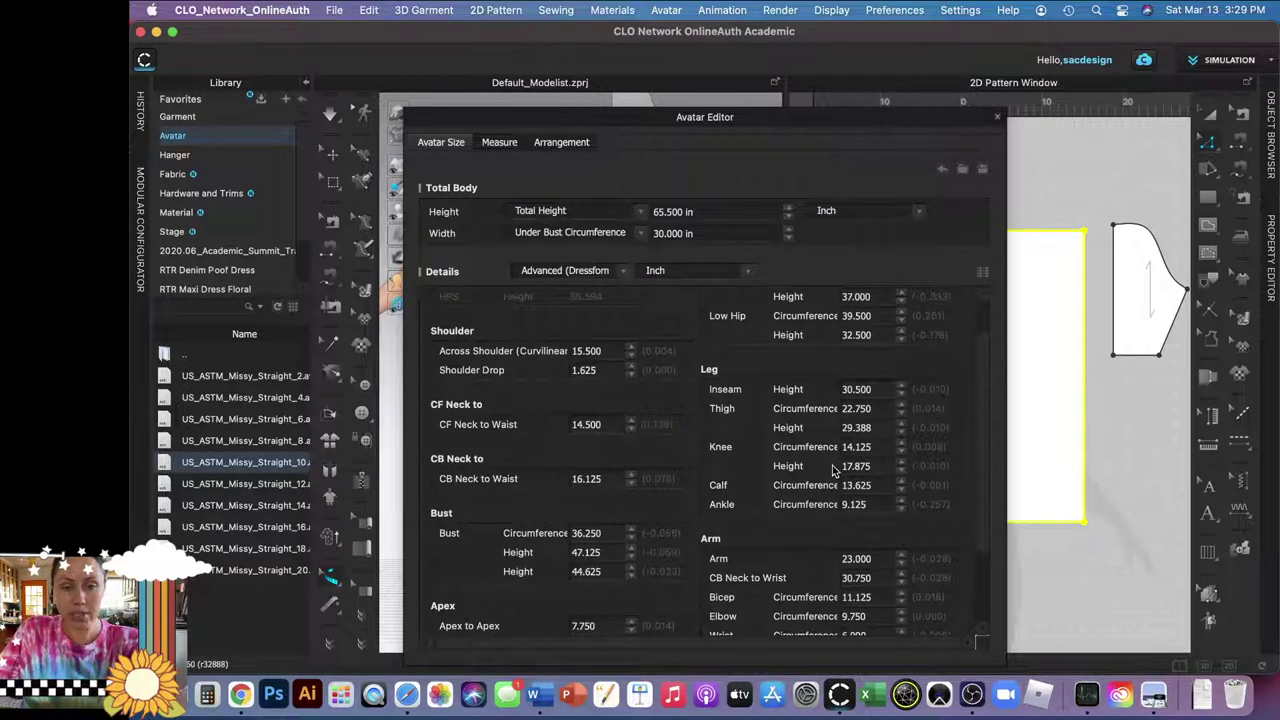
scroll(835, 472, up, 2)
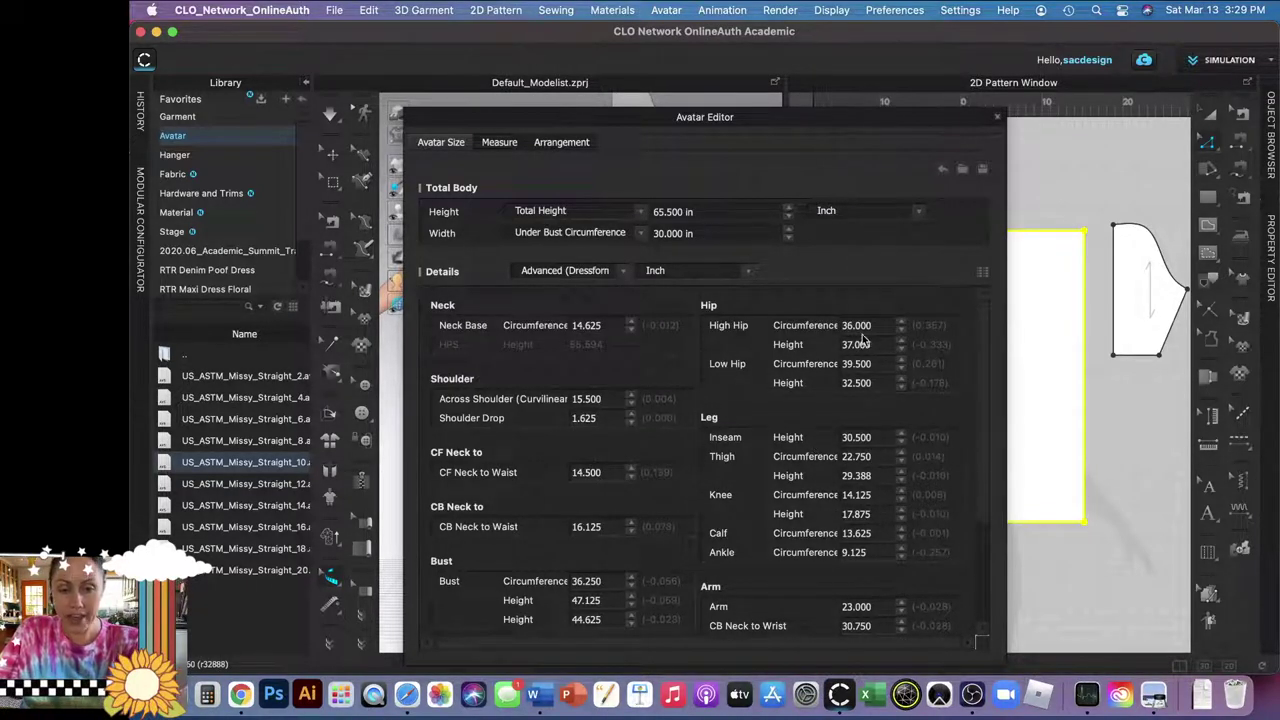
scroll(866, 337, down, 6)
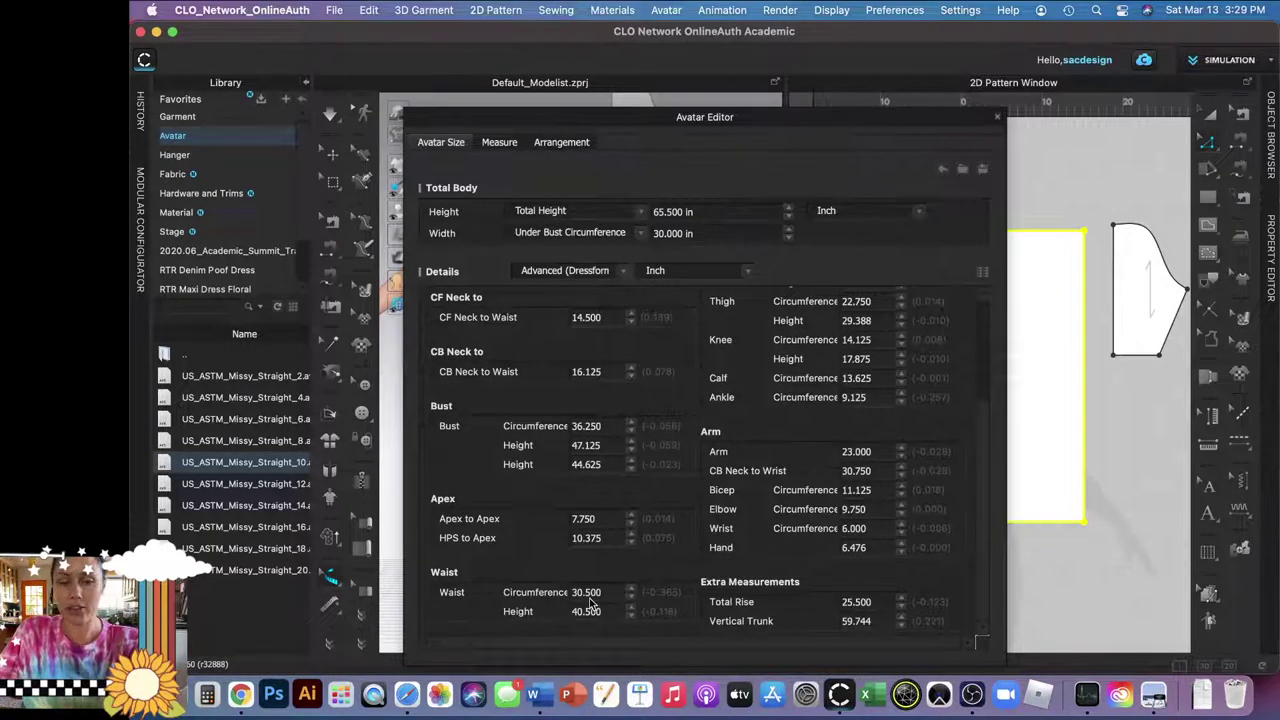
double_click(617, 594)
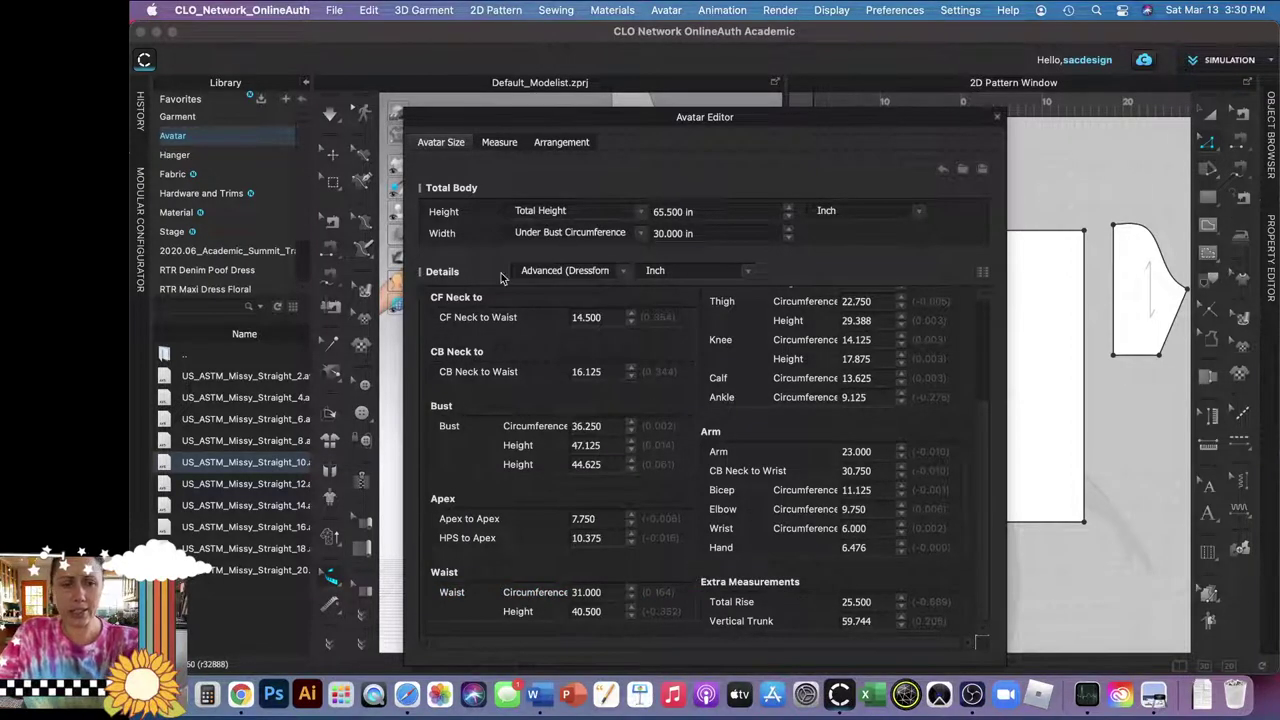
Look over the Measure and Arrangement tabs, then go back to the Avatar Size list
click(499, 143)
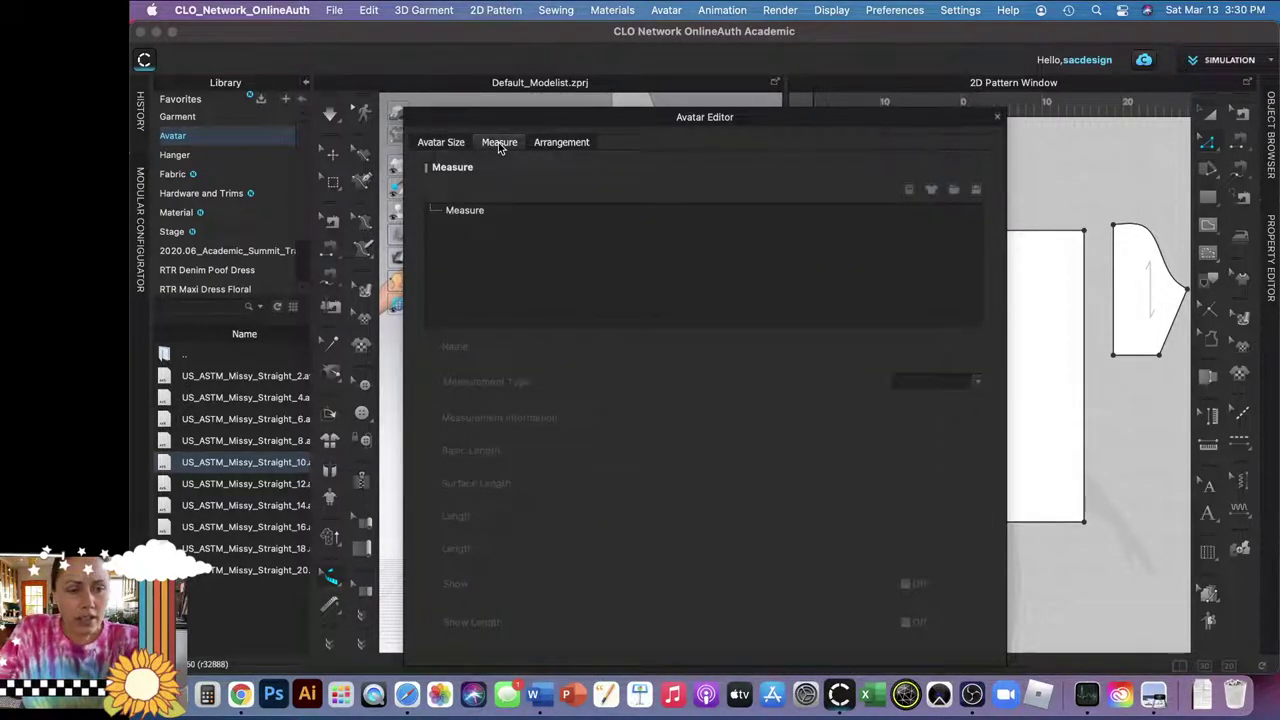
click(562, 143)
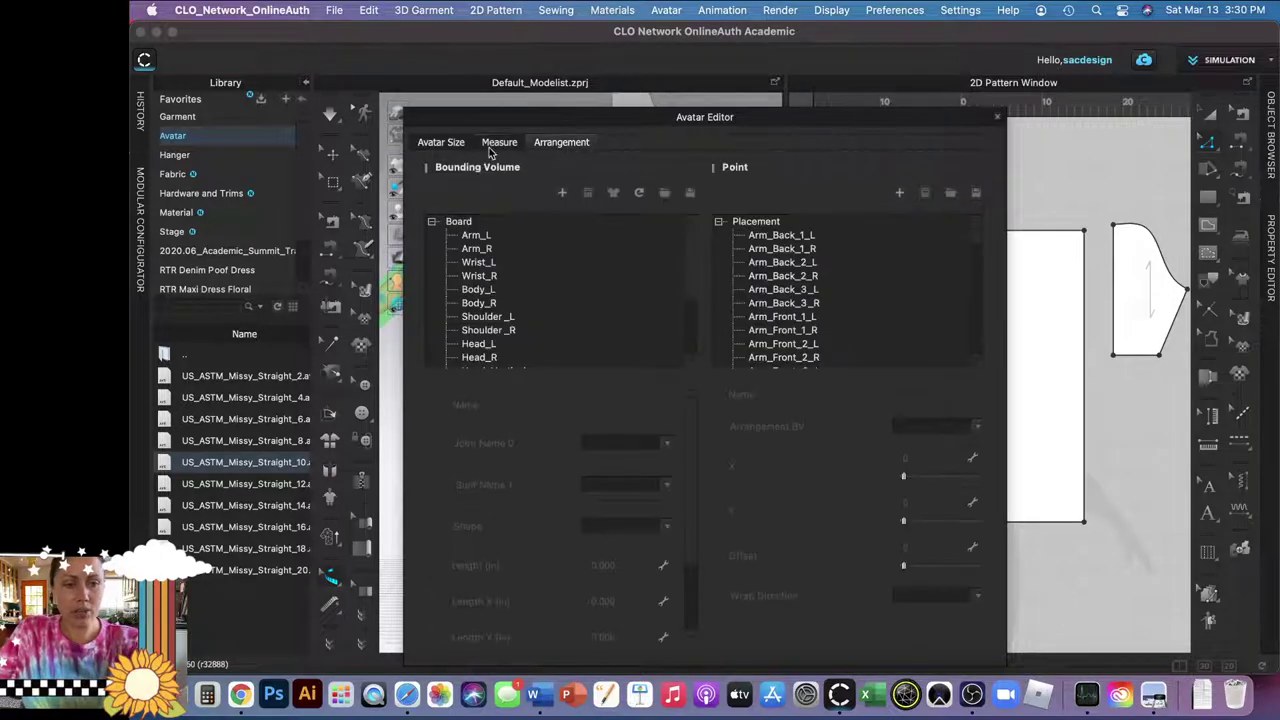
click(441, 143)
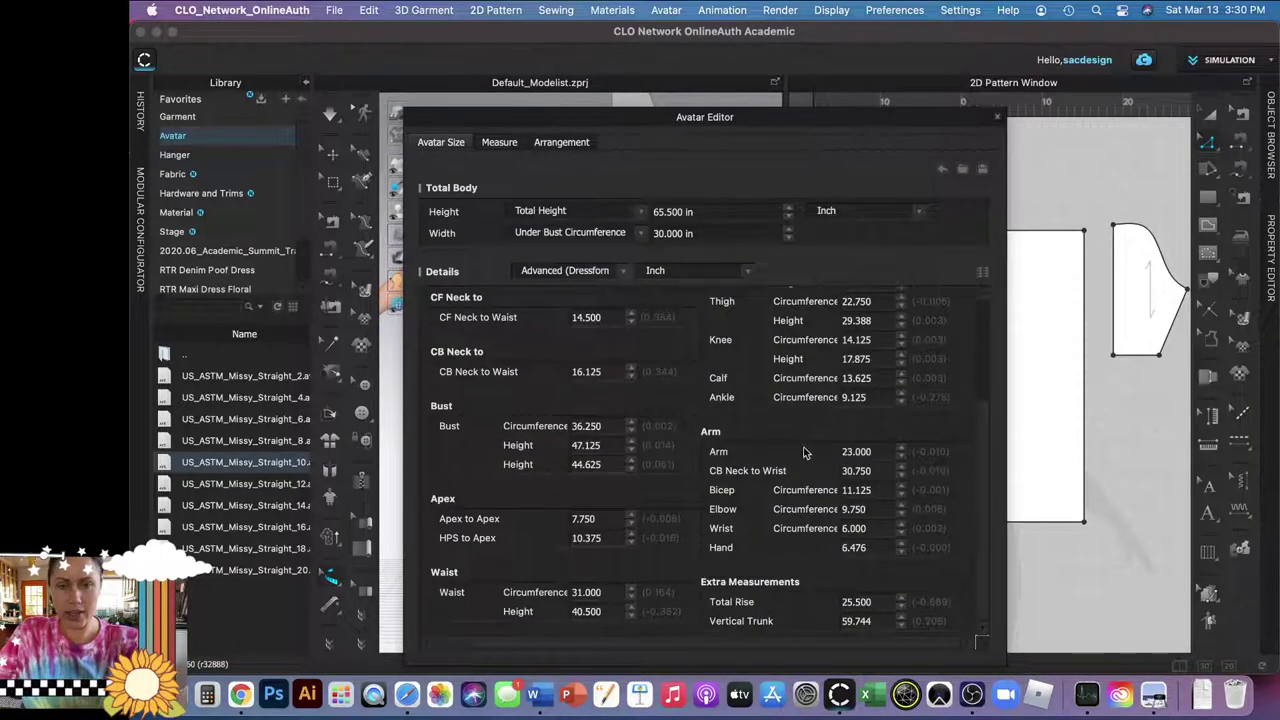
scroll(805, 452, up, 2)
scroll(805, 452, up, 2)
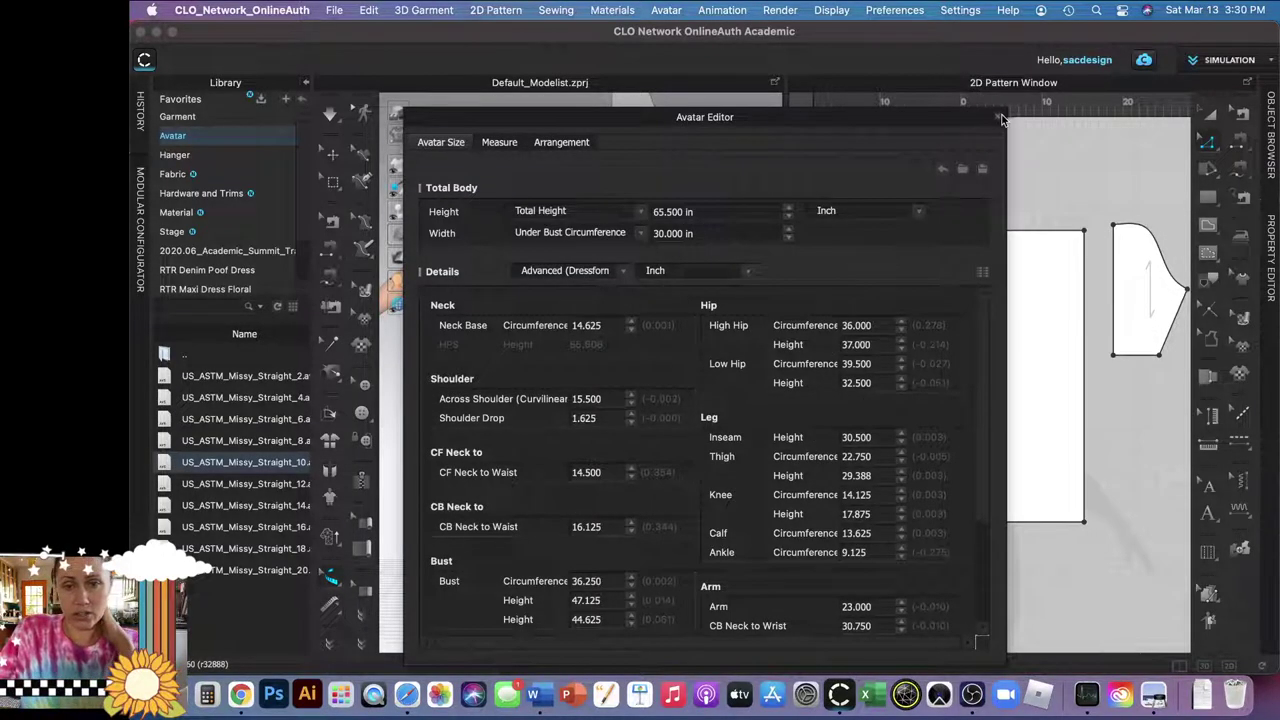
Close the Avatar Editor and make the 2D Pattern Window active
click(1001, 120)
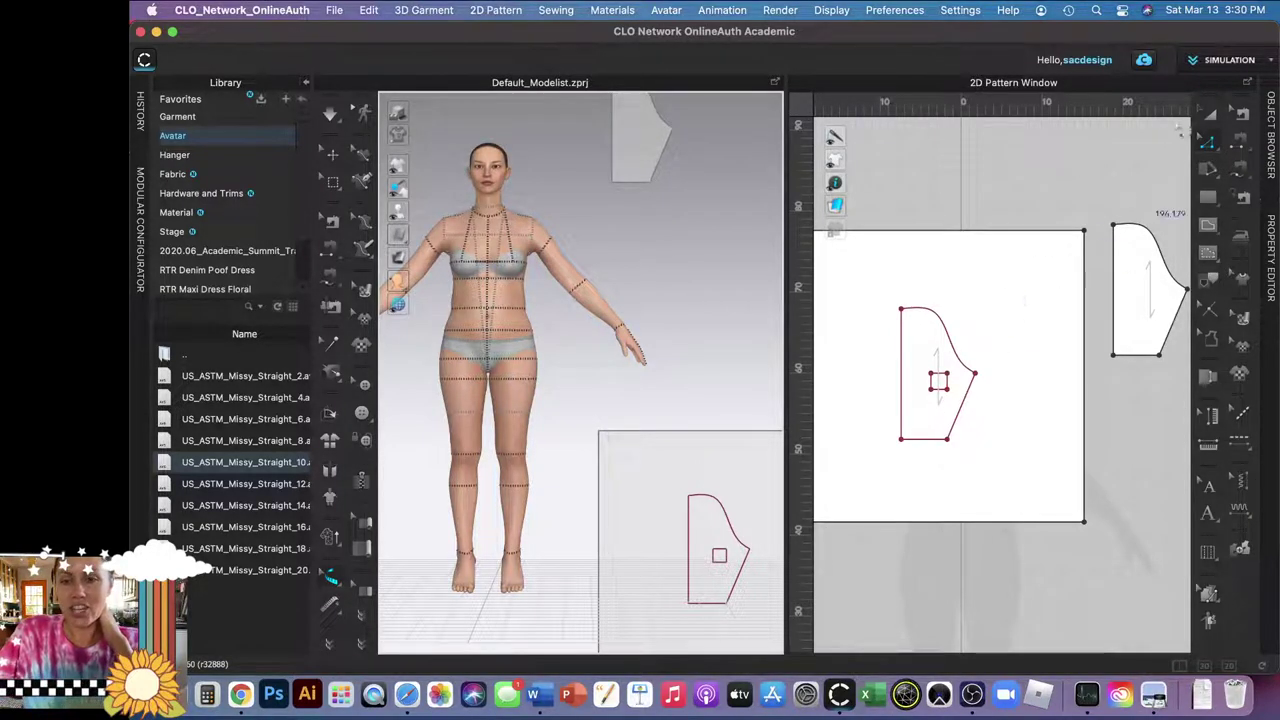
click(1206, 147)
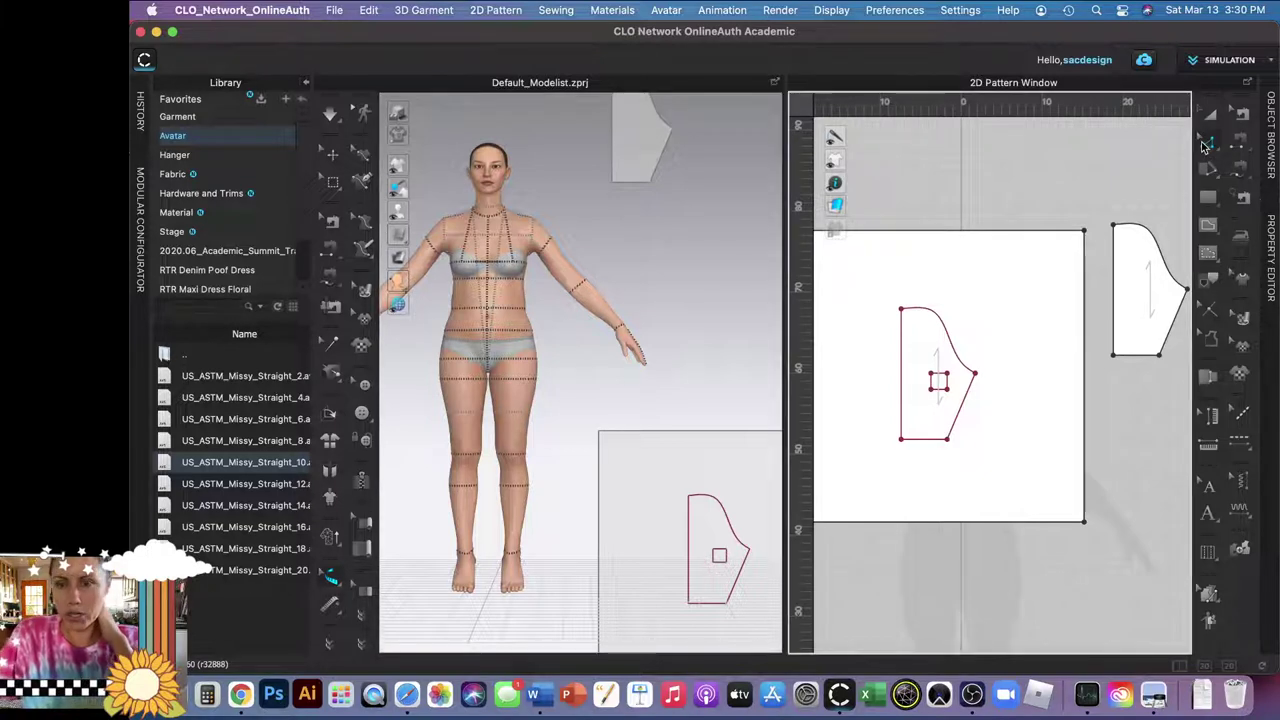